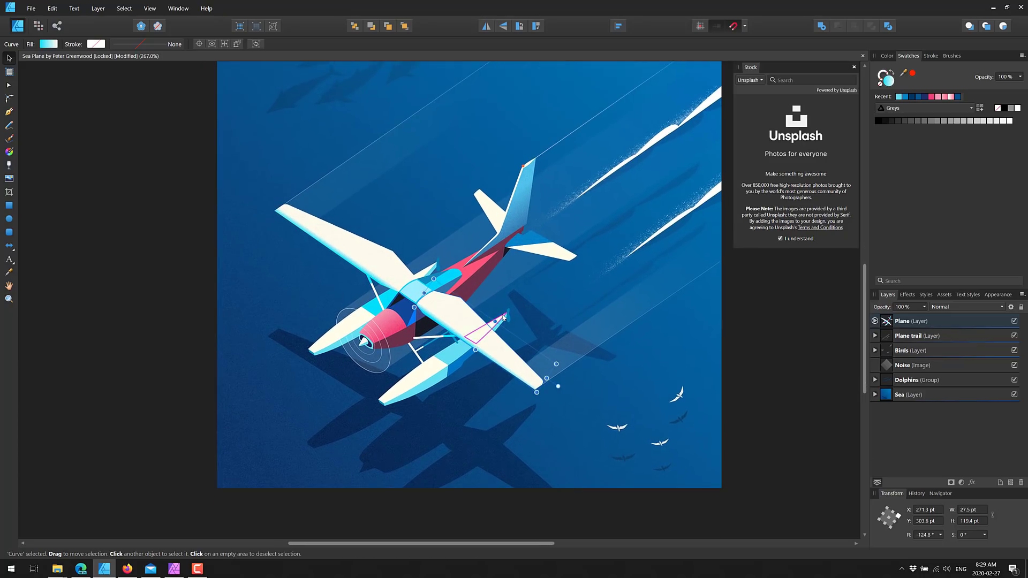
Inspect the sea plane illustration at different magnifications, from the whole canvas down to fine surface detail.
{"action": "scroll", "coordinate": [580, 310], "scroll_direction": "up", "scroll_amount": 3}
{"action": "left_click", "coordinate": [348, 357]}
{"action": "left_click", "coordinate": [471, 370]}
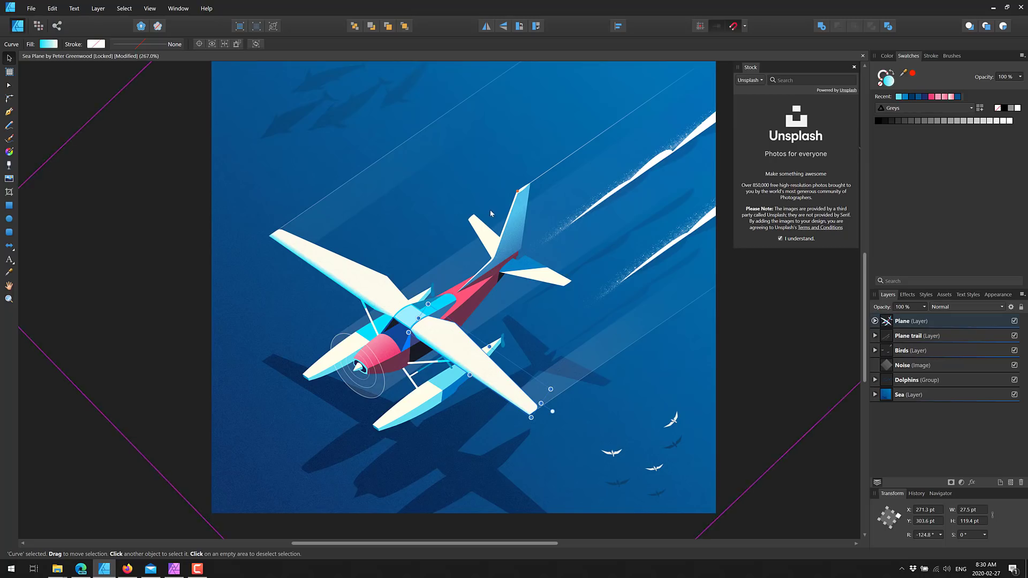
{"action": "scroll", "coordinate": [600, 247], "scroll_direction": "up", "scroll_amount": 1}
{"action": "scroll", "coordinate": [600, 238], "scroll_direction": "down", "scroll_amount": 1}
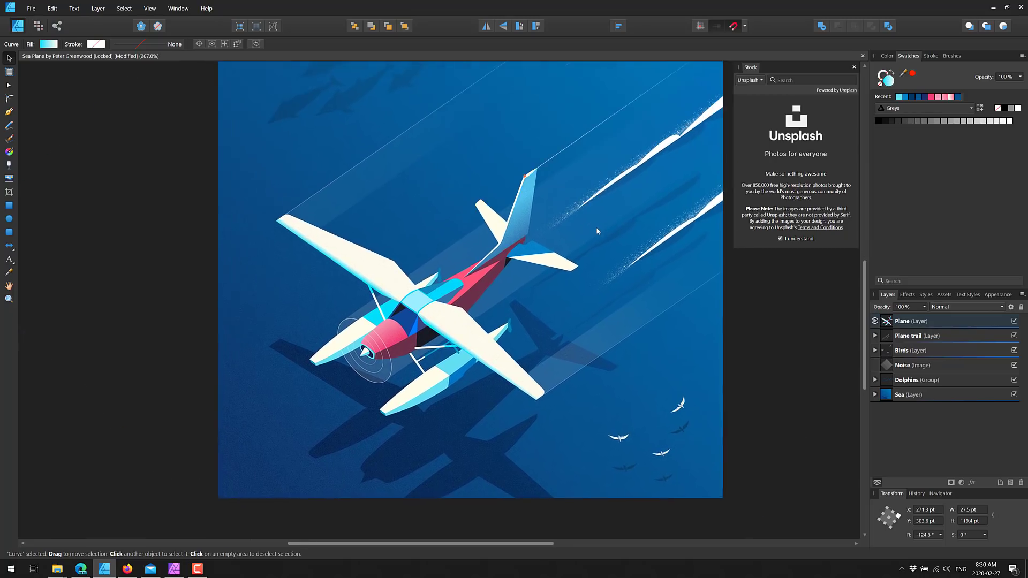
{"action": "scroll", "coordinate": [540, 278], "scroll_direction": "up", "scroll_amount": 8}
{"action": "scroll", "coordinate": [540, 277], "scroll_direction": "down", "scroll_amount": 15}
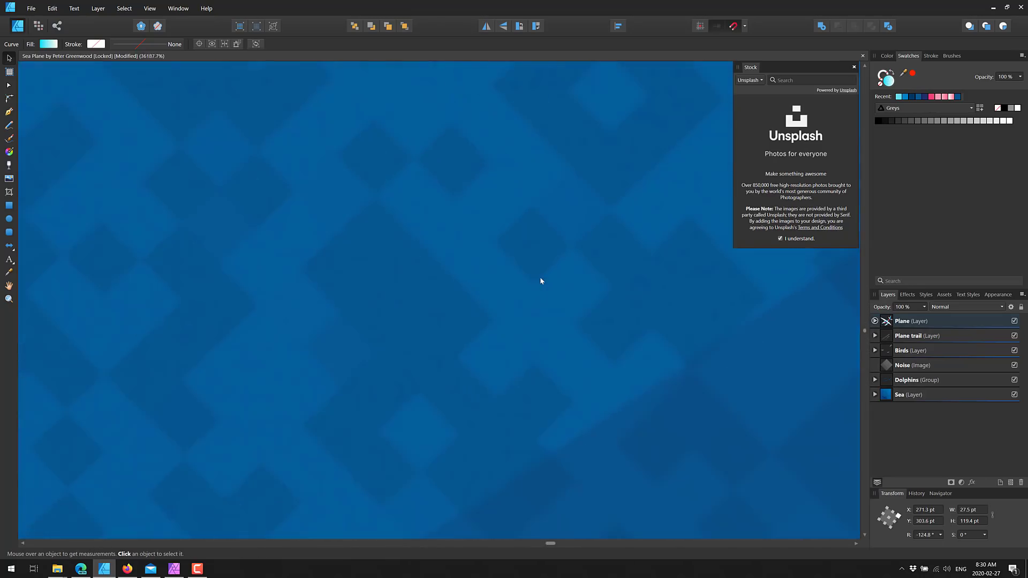
{"action": "scroll", "coordinate": [535, 284], "scroll_direction": "up", "scroll_amount": 10}
{"action": "scroll", "coordinate": [530, 310], "scroll_direction": "down", "scroll_amount": 2}
{"action": "scroll", "coordinate": [541, 327], "scroll_direction": "right", "scroll_amount": 2}
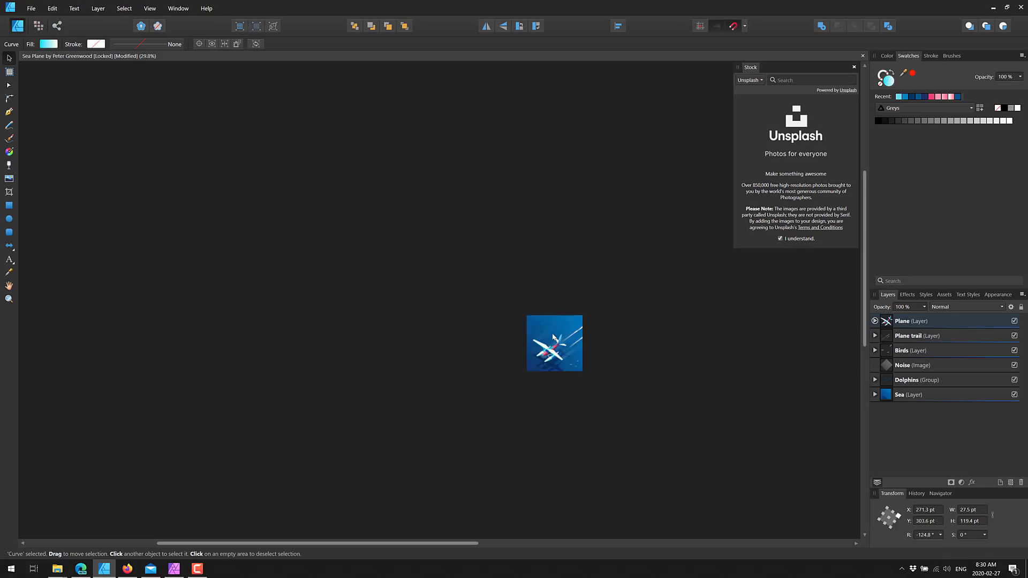
{"action": "scroll", "coordinate": [553, 336], "scroll_direction": "up", "scroll_amount": 6}
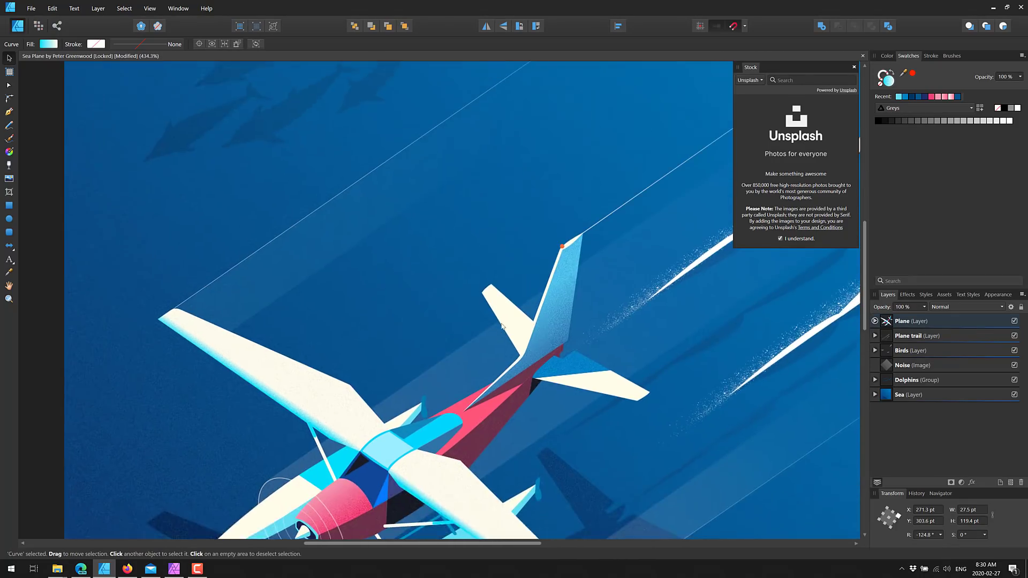
{"action": "scroll", "coordinate": [475, 294], "scroll_direction": "down", "scroll_amount": 3}
{"action": "scroll", "coordinate": [420, 324], "scroll_direction": "up", "scroll_amount": 5}
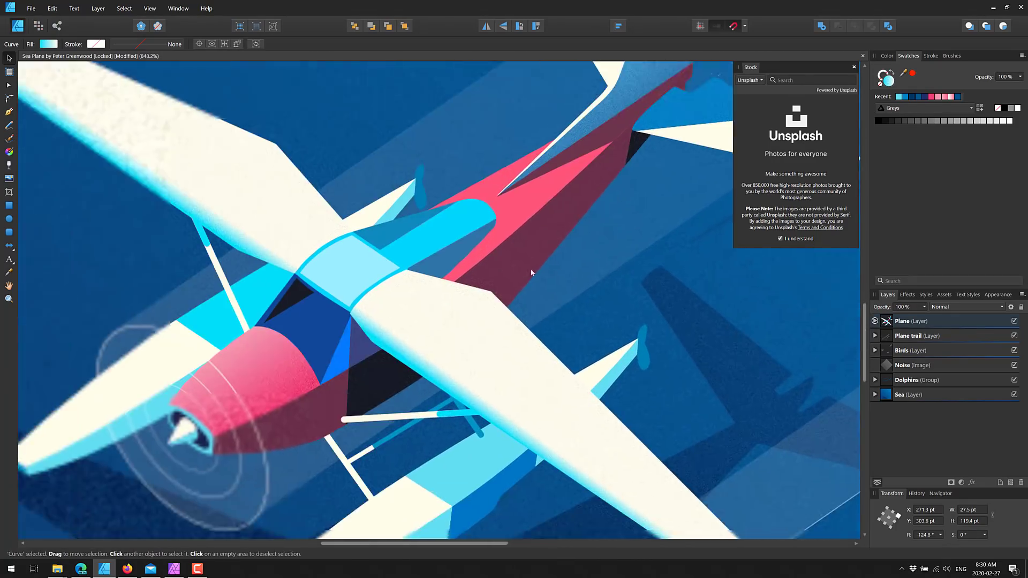
{"action": "scroll", "coordinate": [531, 272], "scroll_direction": "down", "scroll_amount": 2}
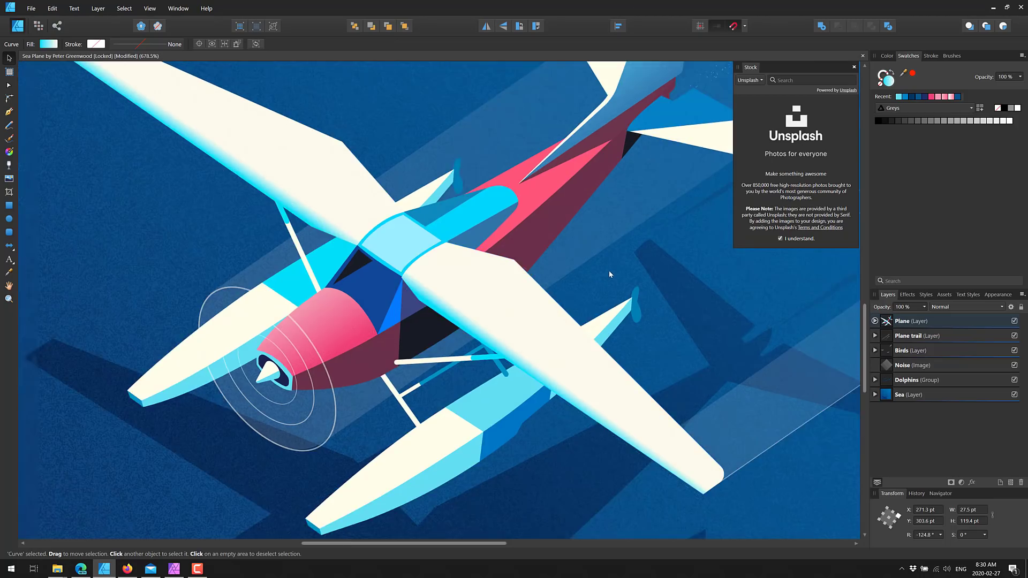
{"action": "scroll", "coordinate": [609, 271], "scroll_direction": "down", "scroll_amount": 1}
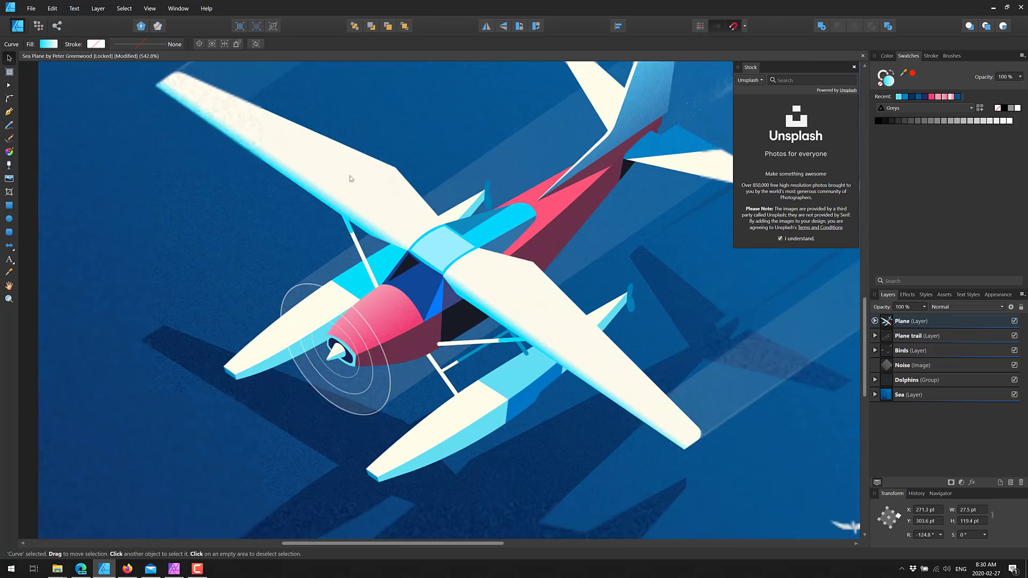
Show the artwork in Split View and shift the vector/pixels divider slightly across the plane's cockpit.
{"action": "left_click", "coordinate": [150, 9]}
{"action": "mouse_move", "coordinate": [113, 65]}
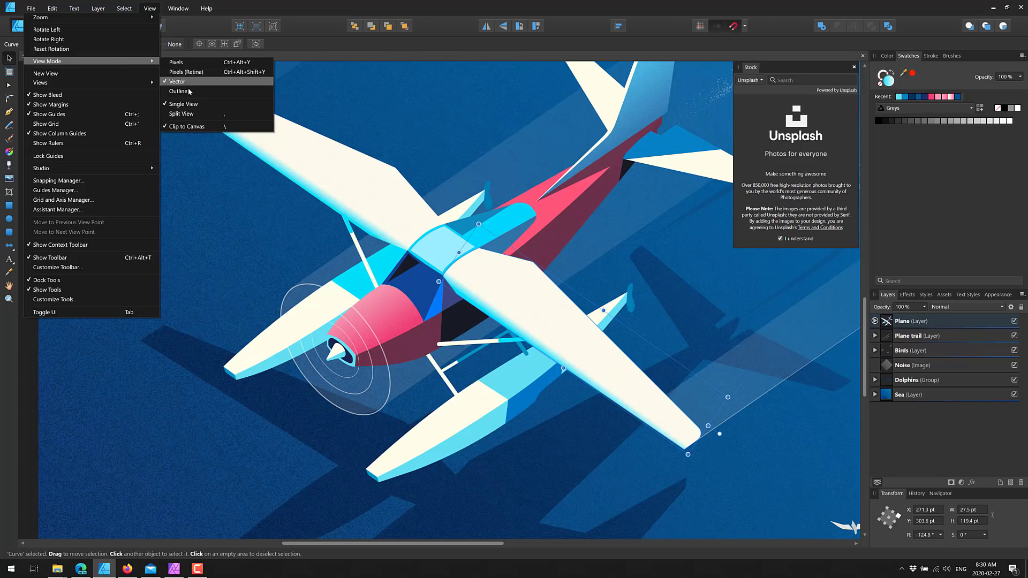
{"action": "left_click", "coordinate": [181, 113]}
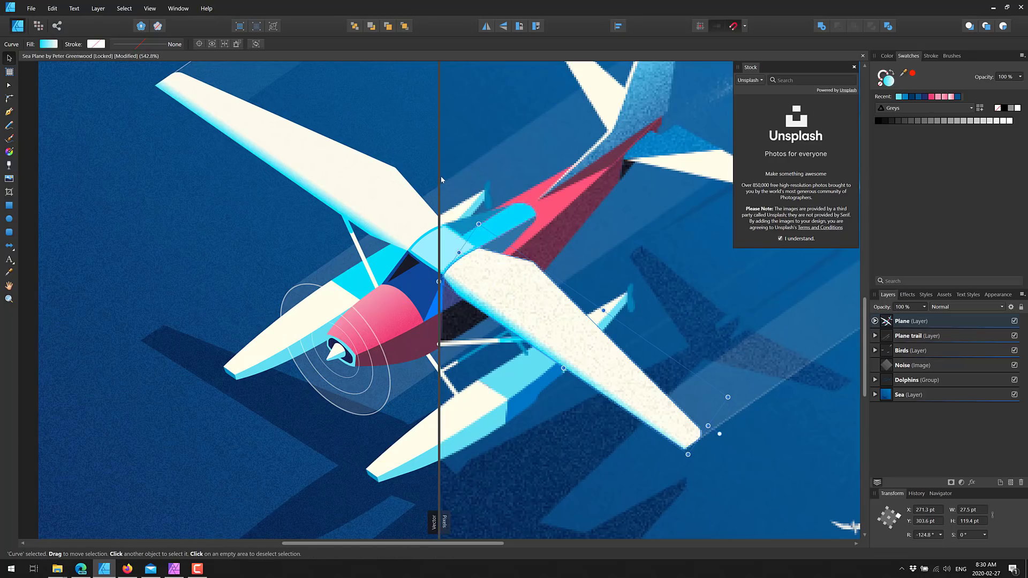
{"action": "left_click_drag", "start_coordinate": [440, 177], "coordinate": [458, 162]}
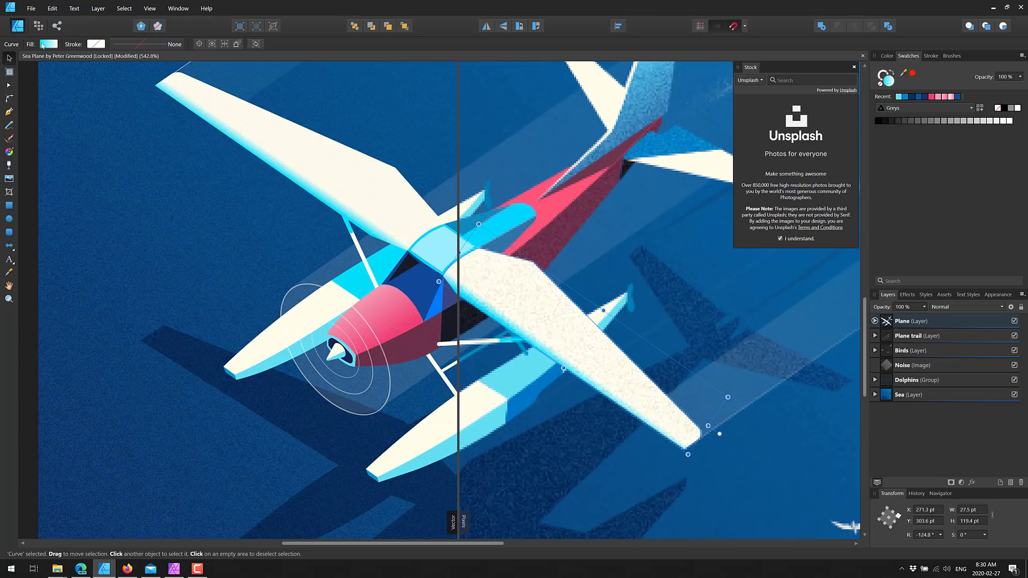
Look at the Pixel Persona, return to the Designer Persona, view its extra shape tools and activate the Art text tool.
{"action": "left_click", "coordinate": [38, 27]}
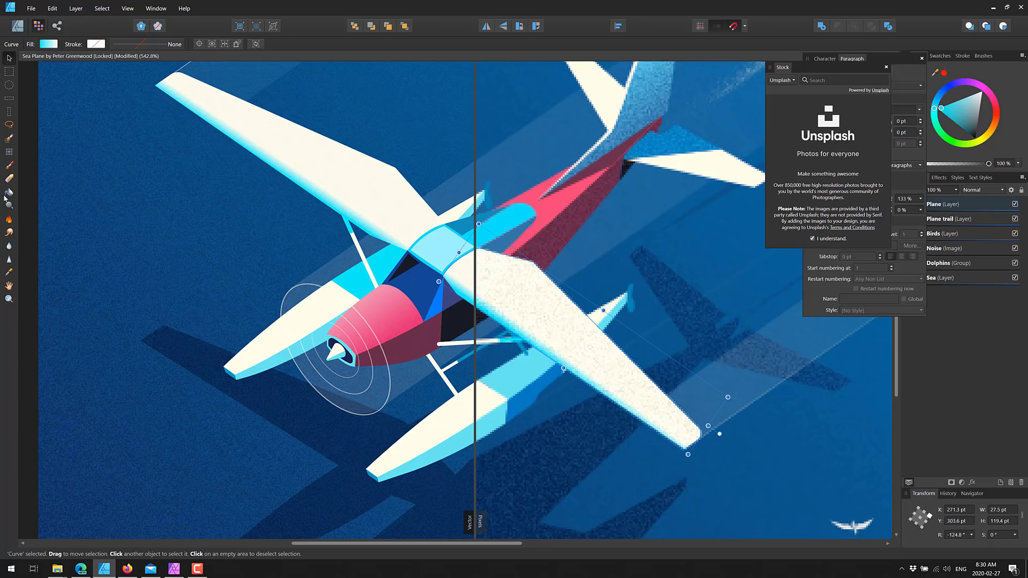
{"action": "left_click", "coordinate": [19, 27]}
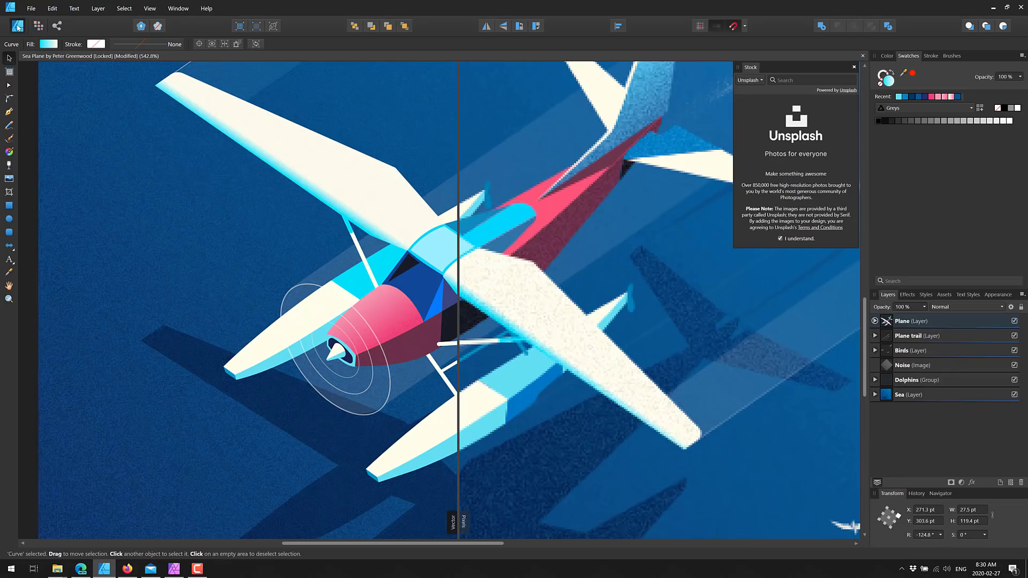
{"action": "left_click", "coordinate": [12, 247]}
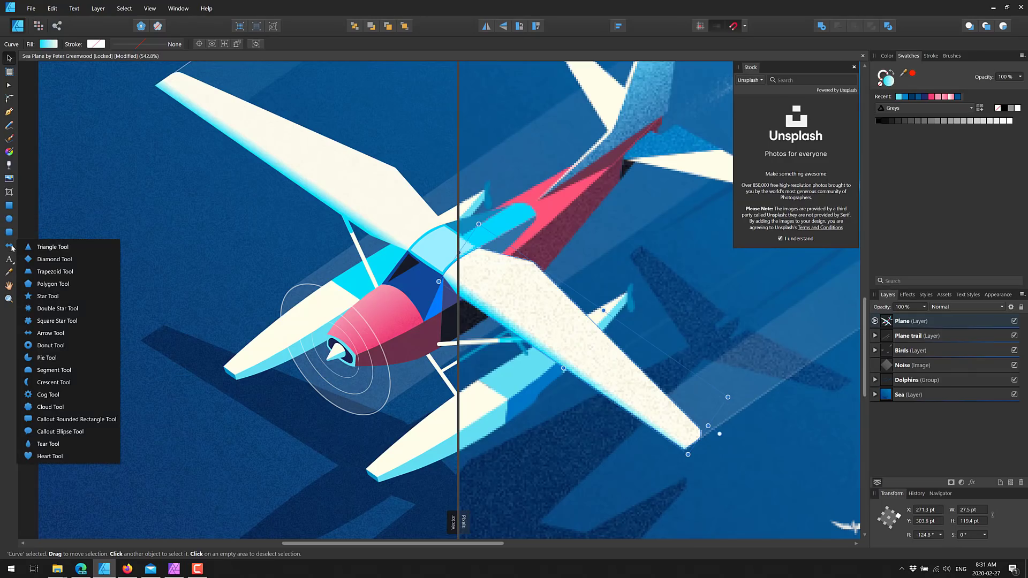
{"action": "left_click", "coordinate": [10, 261]}
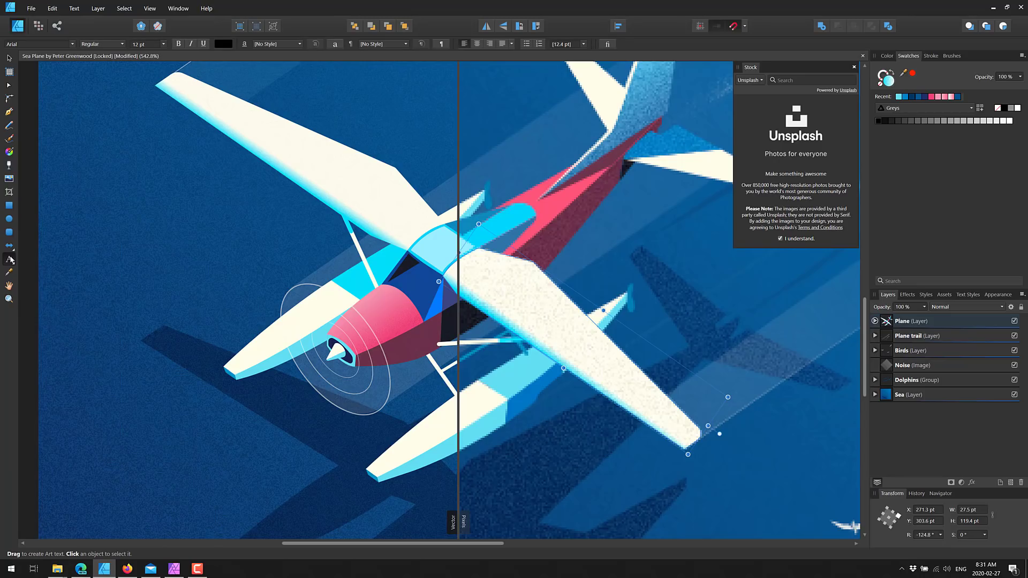
Review the available layer effects and the layer blend modes without applying any of them.
{"action": "left_click", "coordinate": [908, 294]}
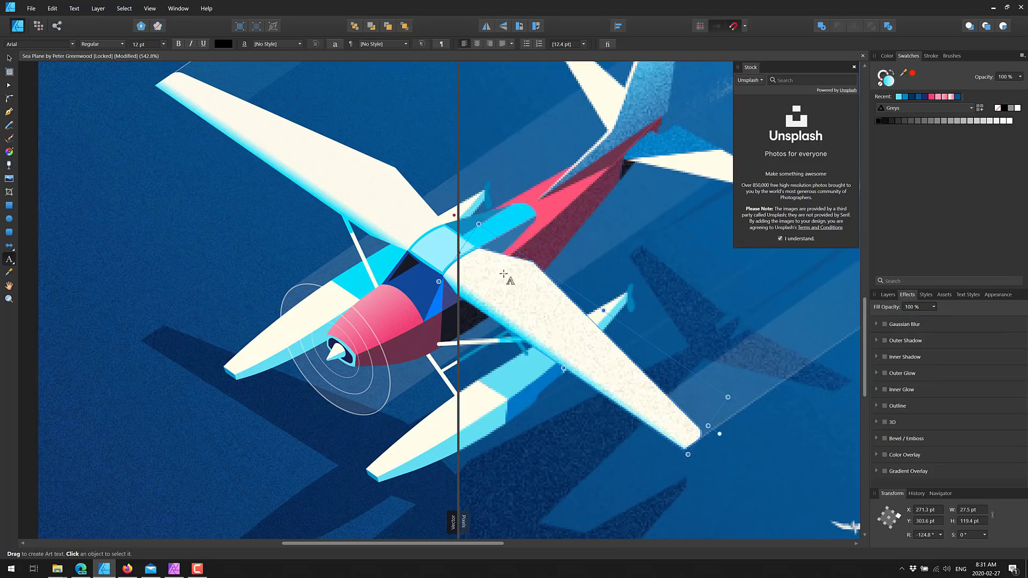
{"action": "left_click", "coordinate": [888, 294]}
{"action": "left_click", "coordinate": [954, 309]}
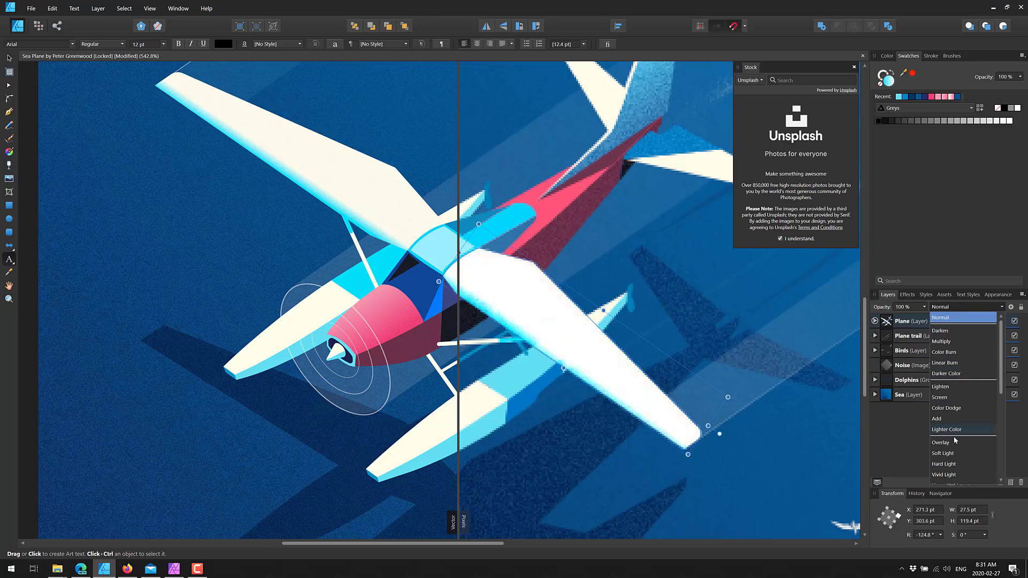
{"action": "left_click", "coordinate": [950, 265]}
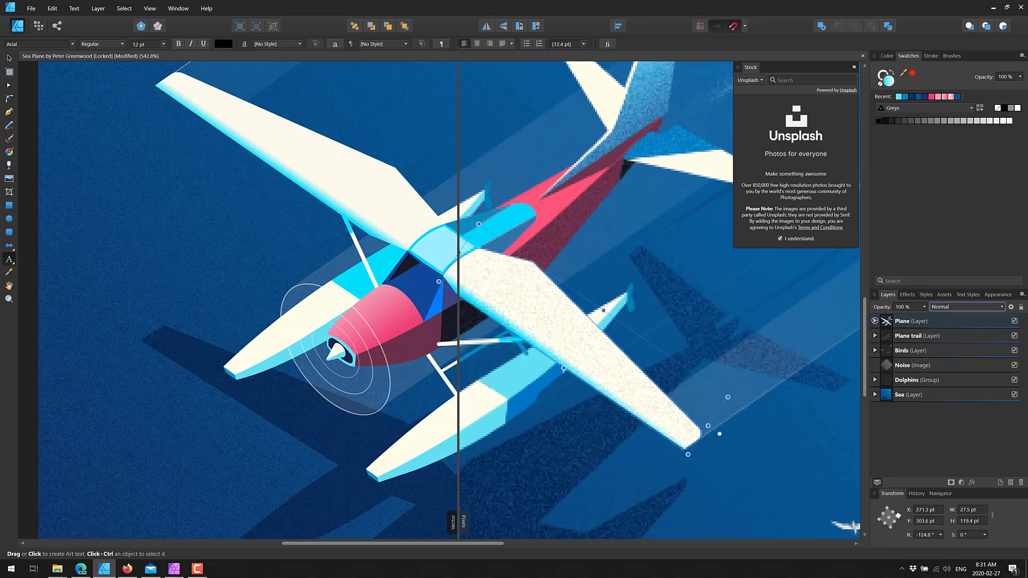
Select the plane's far wing curve with the Node tool to expose its nodes.
{"action": "key", "text": "a"}
{"action": "left_click", "coordinate": [250, 138]}
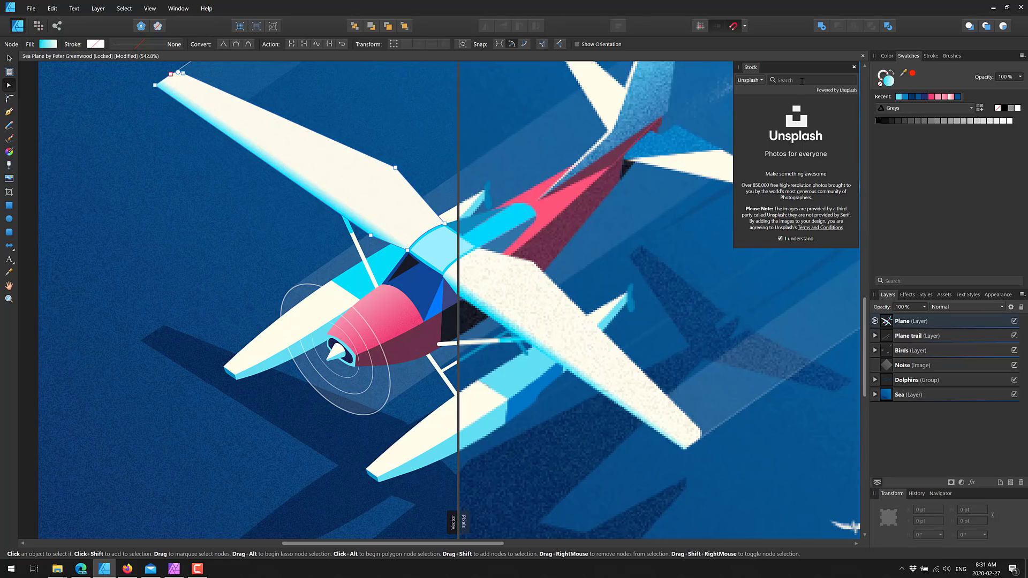
Search the Unsplash stock photos for "cars" and browse through the images.
{"action": "left_click", "coordinate": [756, 81]}
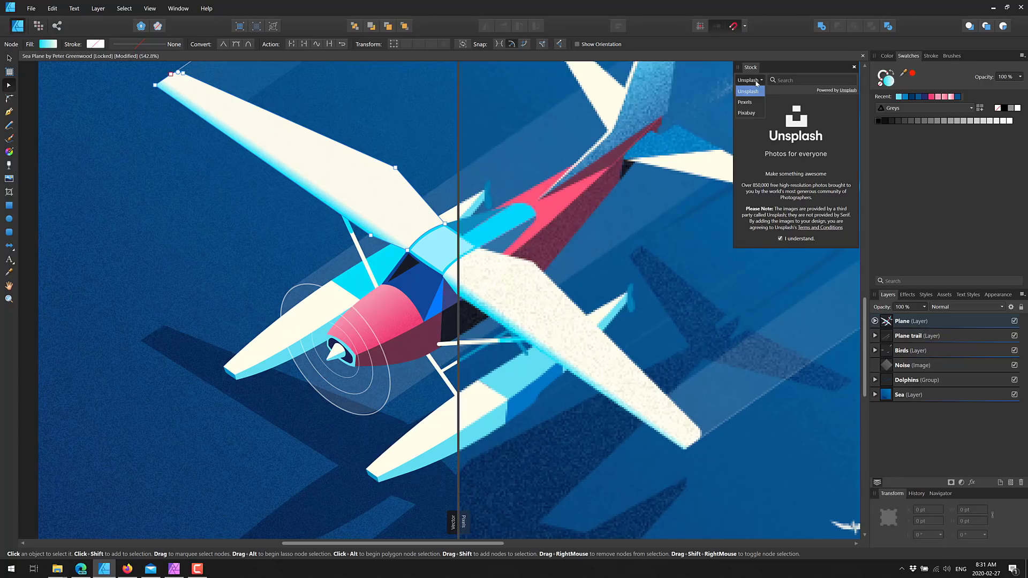
{"action": "left_click", "coordinate": [789, 80]}
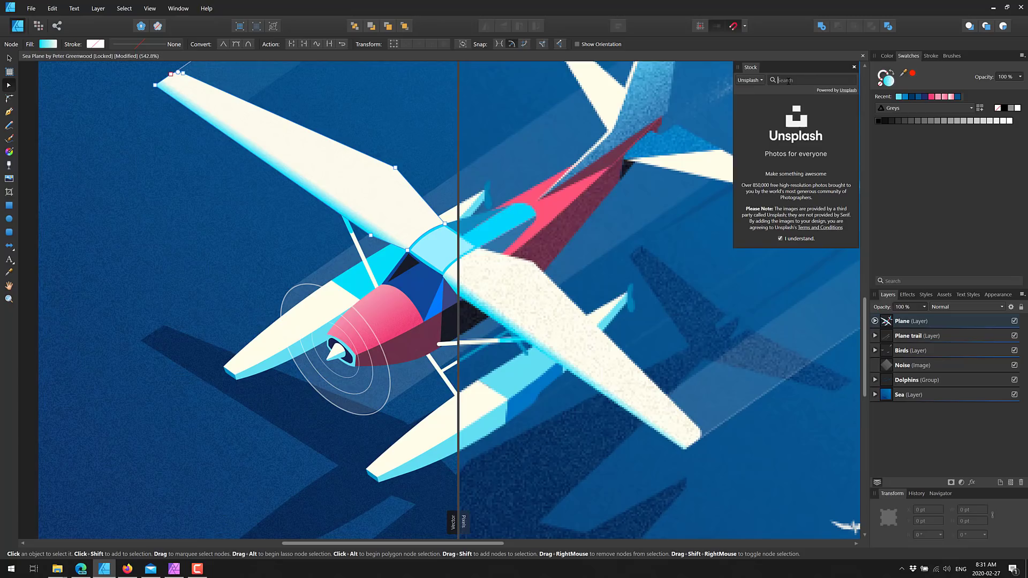
{"action": "type", "text": "cars"}
{"action": "scroll", "coordinate": [799, 186], "scroll_direction": "down", "scroll_amount": 8}
{"action": "scroll", "coordinate": [799, 186], "scroll_direction": "down", "scroll_amount": 10}
{"action": "scroll", "coordinate": [798, 185], "scroll_direction": "down", "scroll_amount": 2}
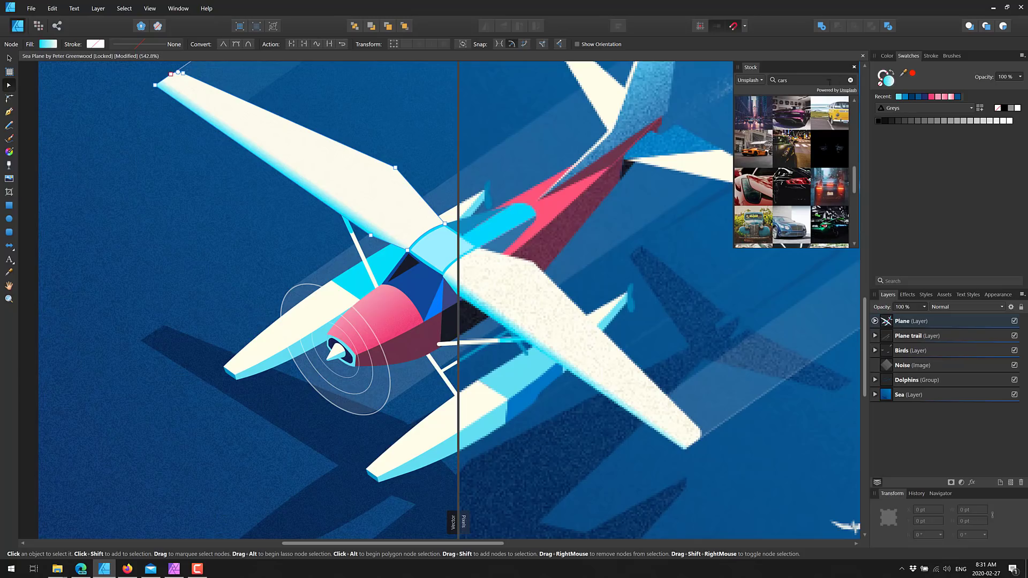
Check the list of stock photo providers and close the Stock panel.
{"action": "left_click", "coordinate": [760, 81]}
{"action": "left_click", "coordinate": [760, 81]}
{"action": "left_click", "coordinate": [854, 66]}
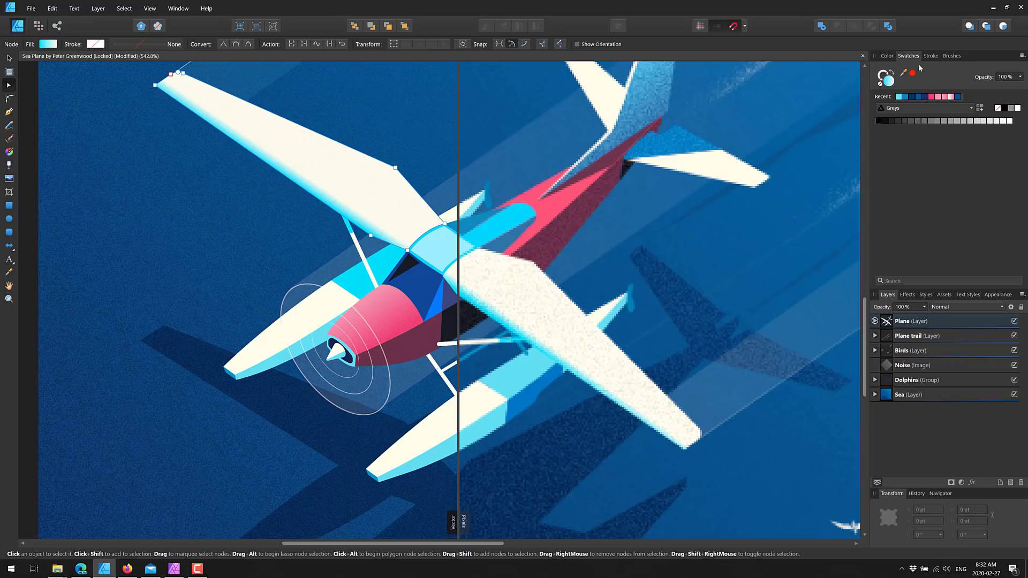
Display the PANTONE Goe coated, PANTONE+ Pastels & Neons Coated and PANTONE+ Metallics Coated swatch palettes in turn.
{"action": "left_click", "coordinate": [971, 108]}
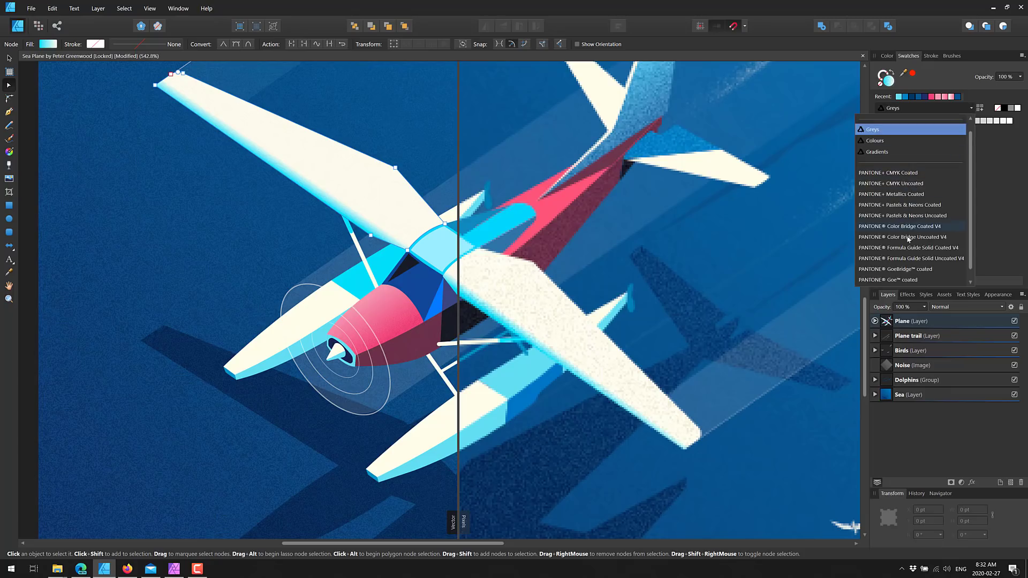
{"action": "scroll", "coordinate": [907, 248], "scroll_direction": "down", "scroll_amount": 1}
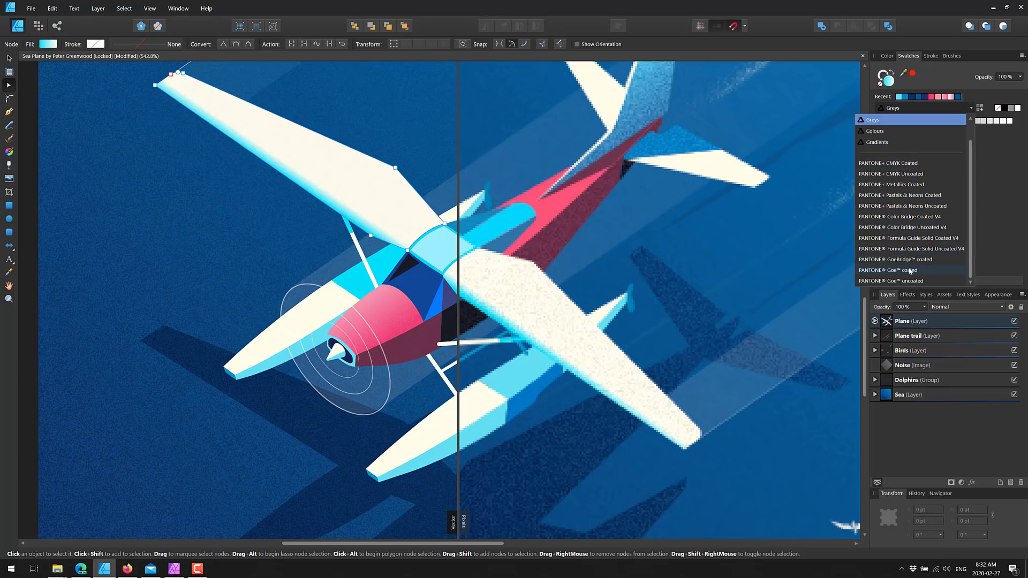
{"action": "key", "text": "Escape"}
{"action": "key", "text": "Down"}
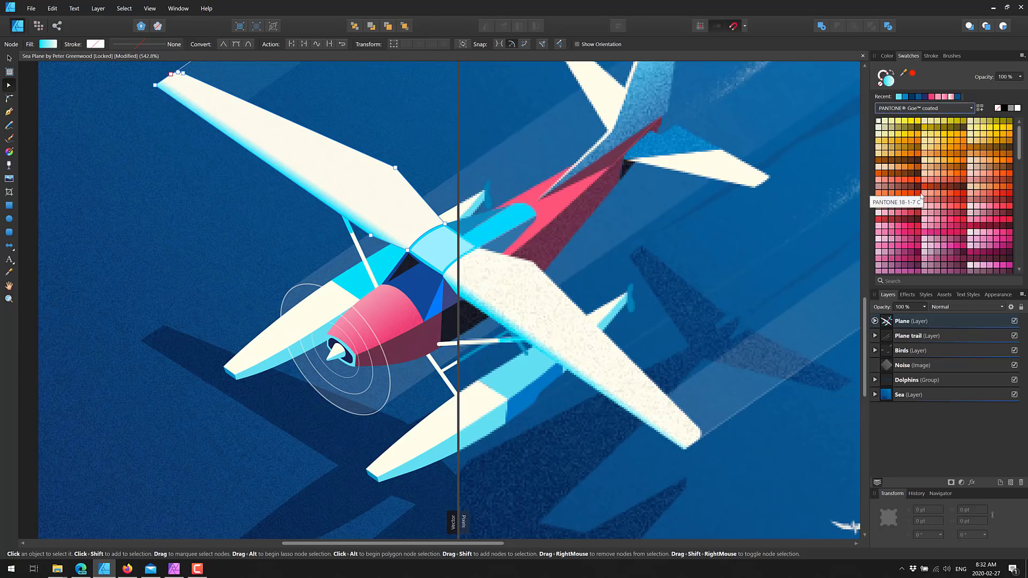
{"action": "left_click", "coordinate": [944, 110]}
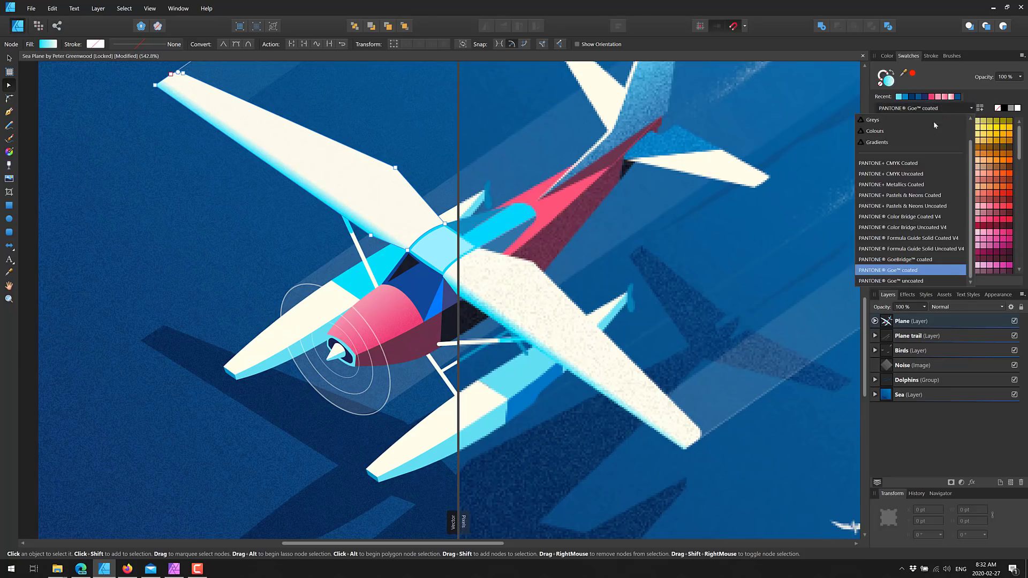
{"action": "left_click", "coordinate": [909, 196]}
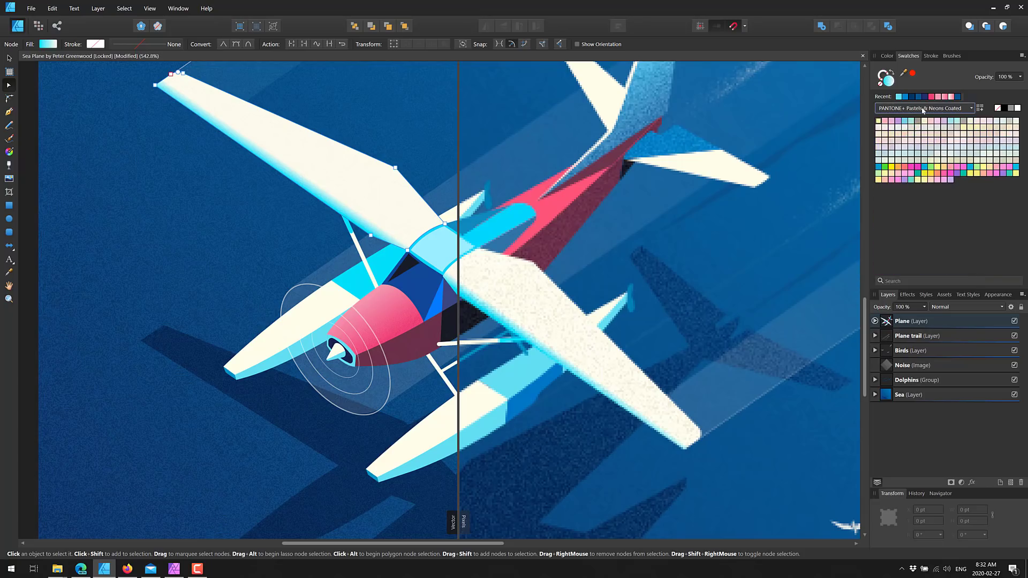
{"action": "left_click", "coordinate": [924, 110]}
{"action": "left_click", "coordinate": [912, 184]}
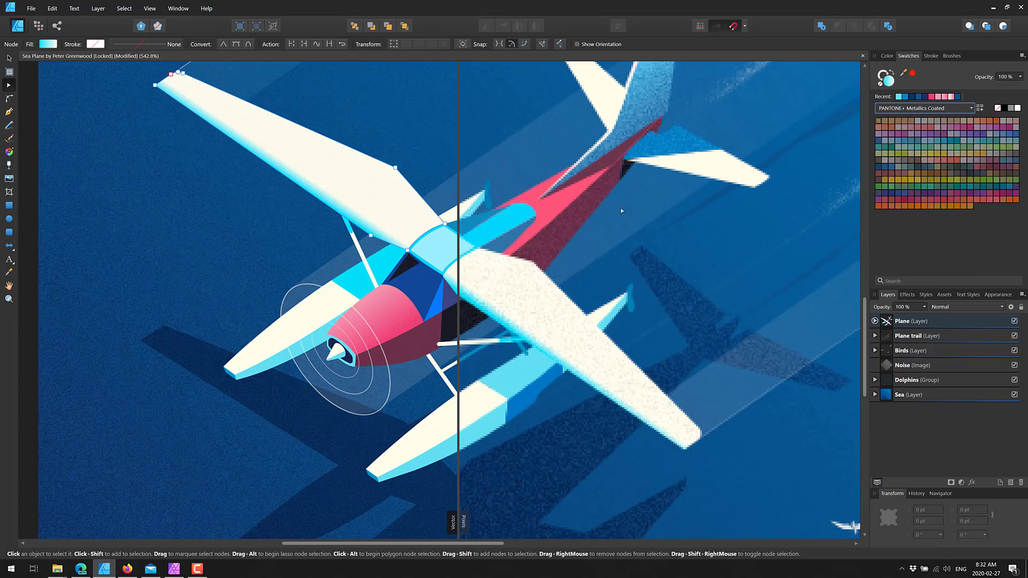
Start a new document and look through the Print page presets.
{"action": "left_click", "coordinate": [31, 8]}
{"action": "left_click", "coordinate": [30, 33]}
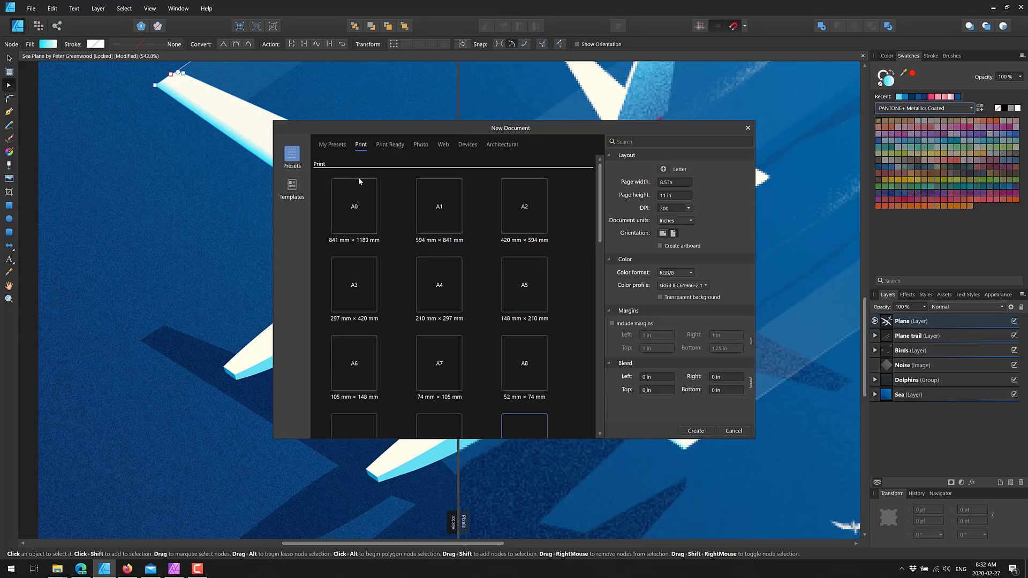
{"action": "scroll", "coordinate": [478, 230], "scroll_direction": "down", "scroll_amount": 10}
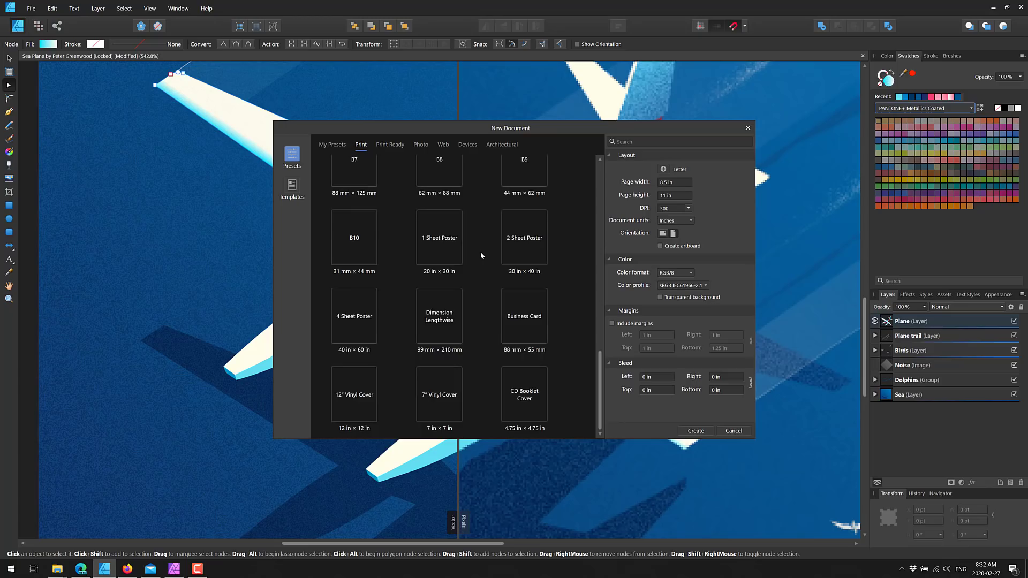
{"action": "scroll", "coordinate": [481, 253], "scroll_direction": "up", "scroll_amount": 10}
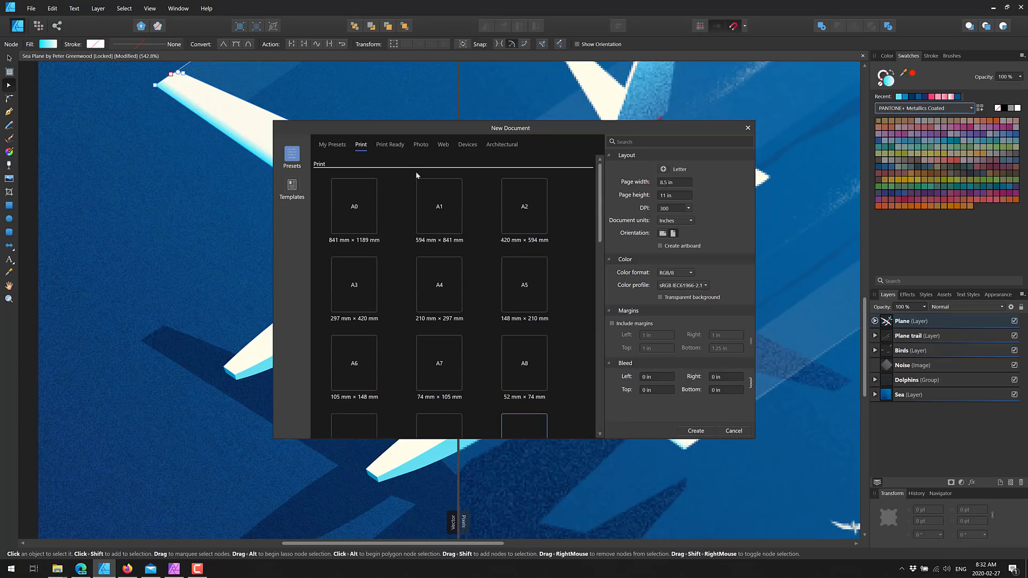
Create a new document from the Kindle Fire HD 7 device preset.
{"action": "left_click", "coordinate": [466, 152]}
{"action": "scroll", "coordinate": [470, 230], "scroll_direction": "down", "scroll_amount": 3}
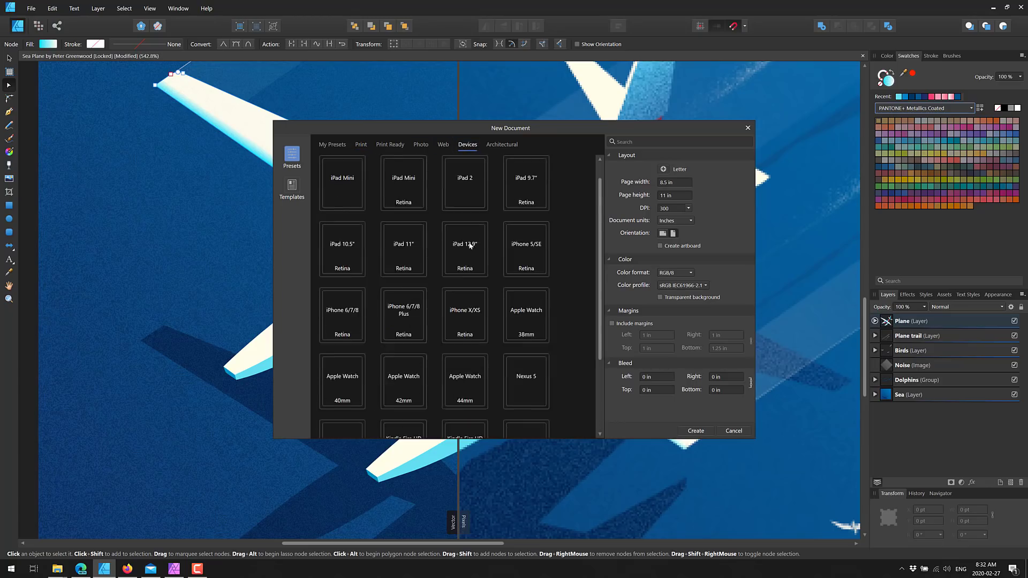
{"action": "scroll", "coordinate": [435, 318], "scroll_direction": "up", "scroll_amount": 3}
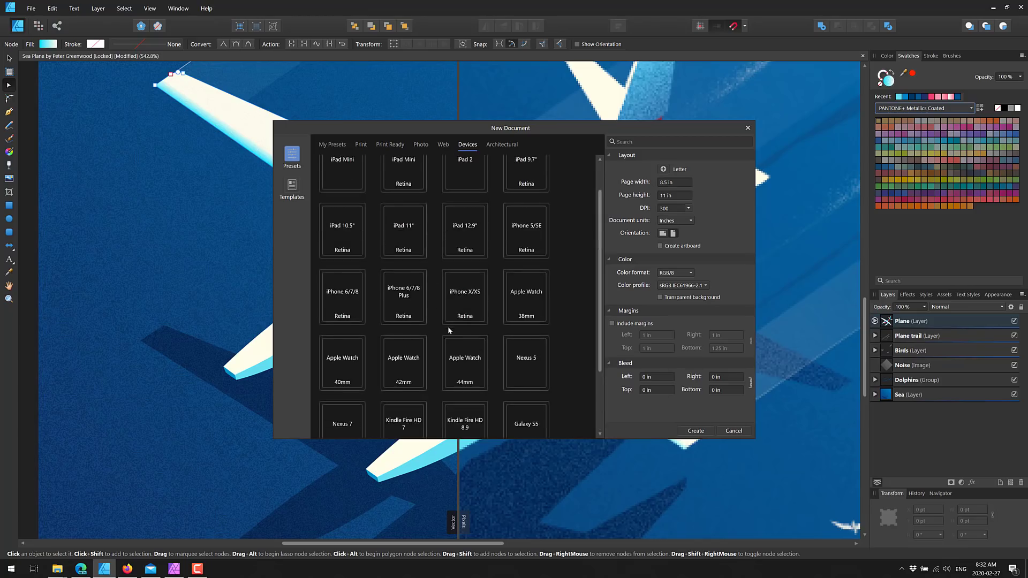
{"action": "scroll", "coordinate": [448, 320], "scroll_direction": "down", "scroll_amount": 2}
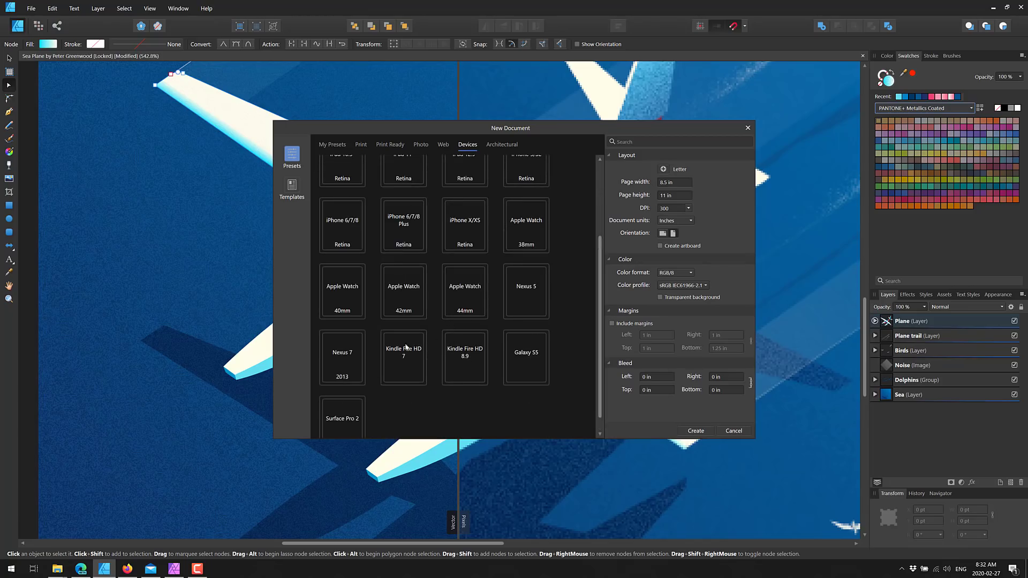
{"action": "double_click", "coordinate": [407, 348]}
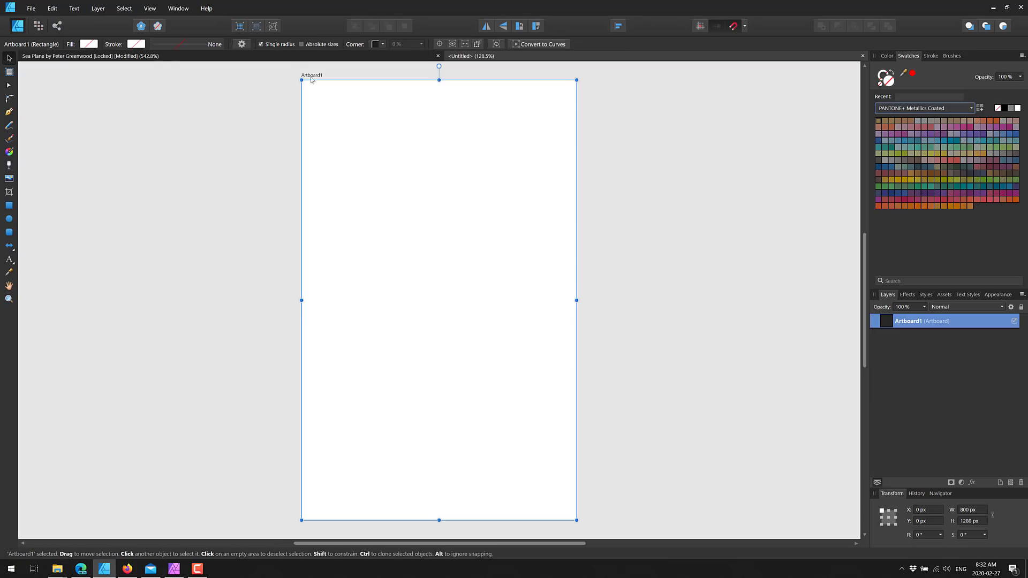
{"action": "scroll", "coordinate": [625, 194], "scroll_direction": "down", "scroll_amount": 2}
{"action": "scroll", "coordinate": [625, 194], "scroll_direction": "up", "scroll_amount": 2}
{"action": "scroll", "coordinate": [635, 210], "scroll_direction": "down", "scroll_amount": 5}
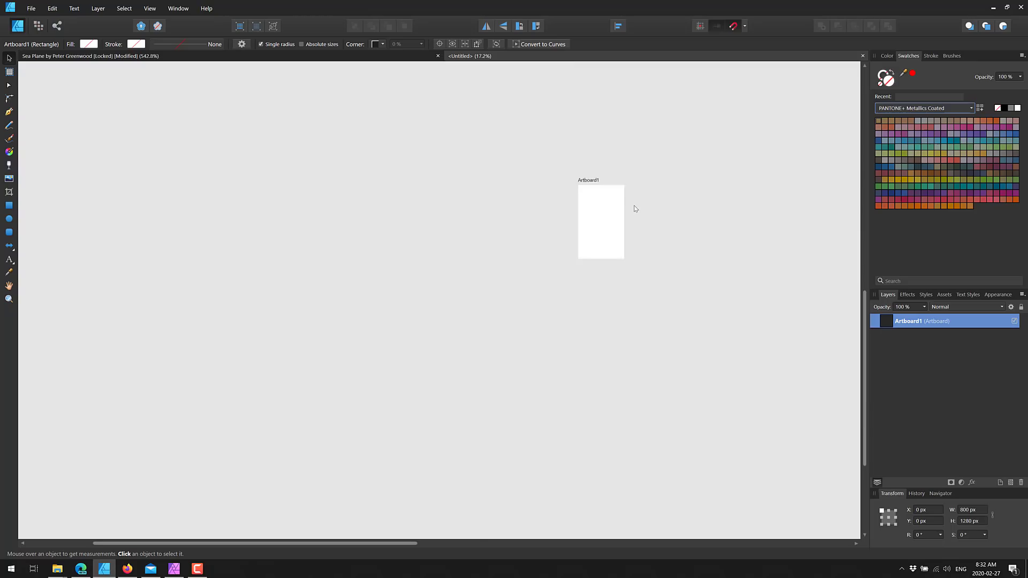
{"action": "scroll", "coordinate": [632, 214], "scroll_direction": "up", "scroll_amount": 3}
{"action": "scroll", "coordinate": [625, 236], "scroll_direction": "up", "scroll_amount": 5}
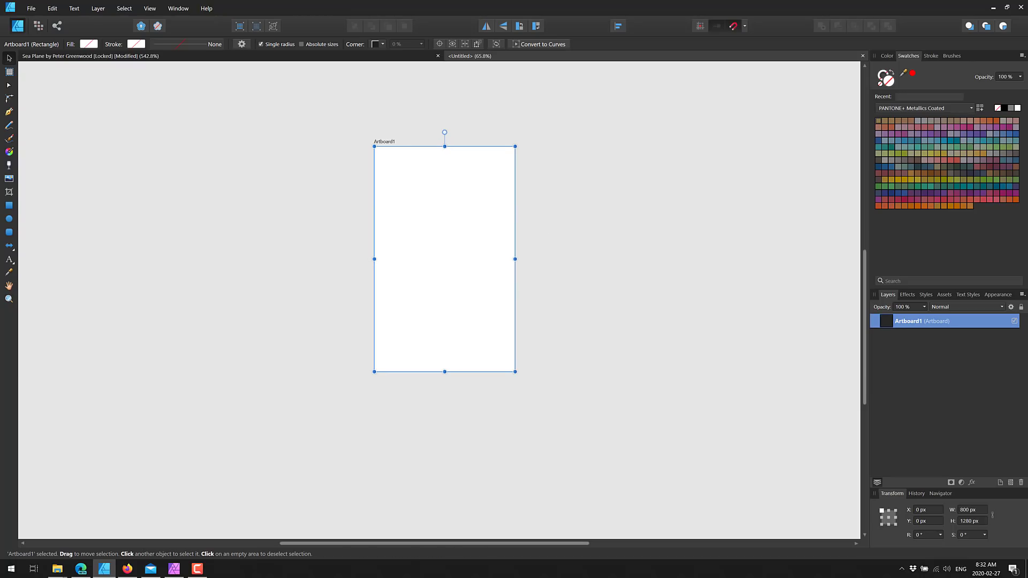
{"action": "key", "text": "F10"}
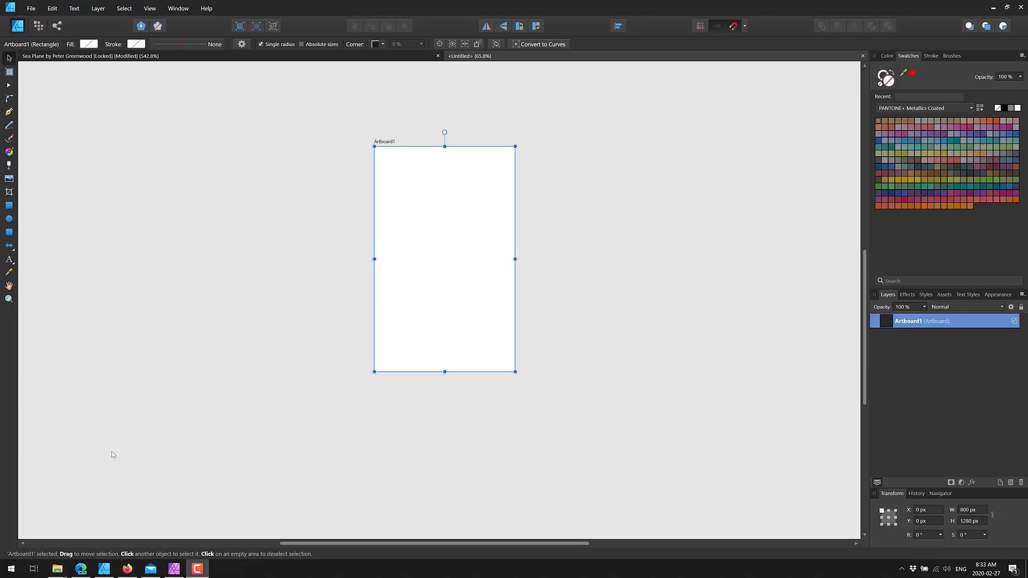
Switch to Affinity Photo and examine the Laguna portrait up close and as a whole, ending on the eyes and lips.
{"action": "left_click", "coordinate": [174, 568]}
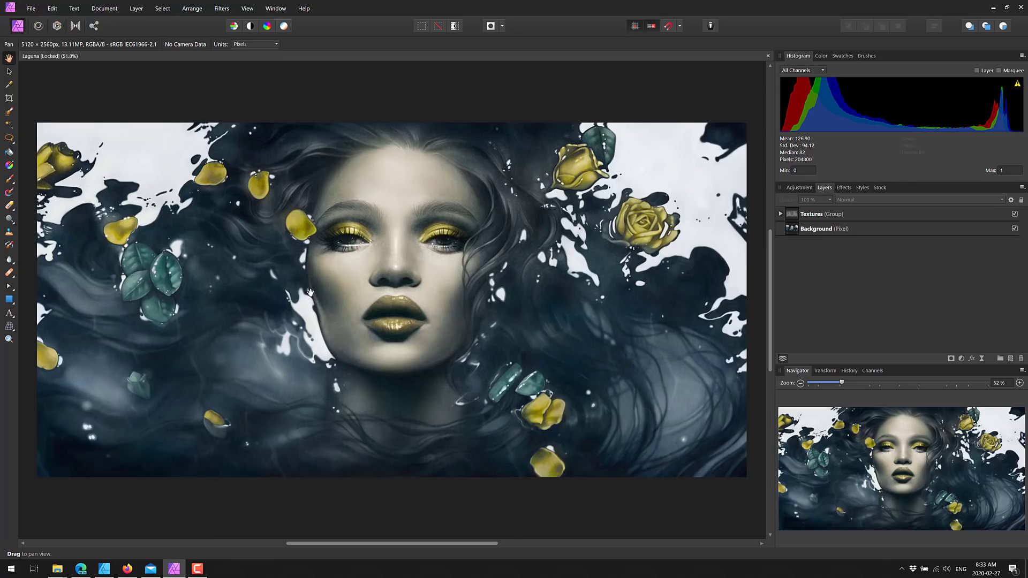
{"action": "scroll", "coordinate": [310, 293], "scroll_direction": "up", "scroll_amount": 5}
{"action": "scroll", "coordinate": [310, 293], "scroll_direction": "up", "scroll_amount": 3}
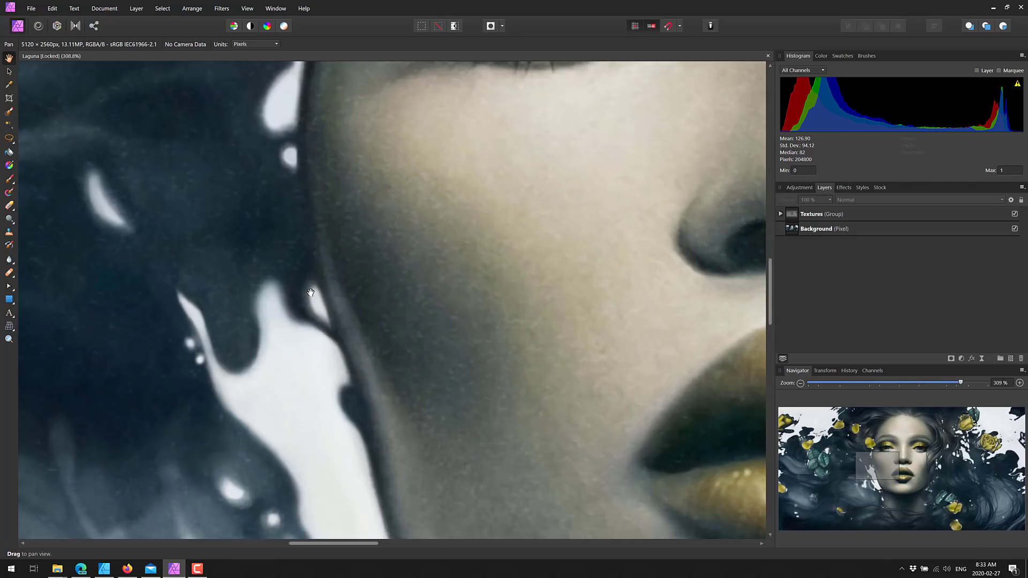
{"action": "left_click_drag", "start_coordinate": [356, 301], "coordinate": [337, 406]}
{"action": "scroll", "coordinate": [552, 248], "scroll_direction": "down", "scroll_amount": 4}
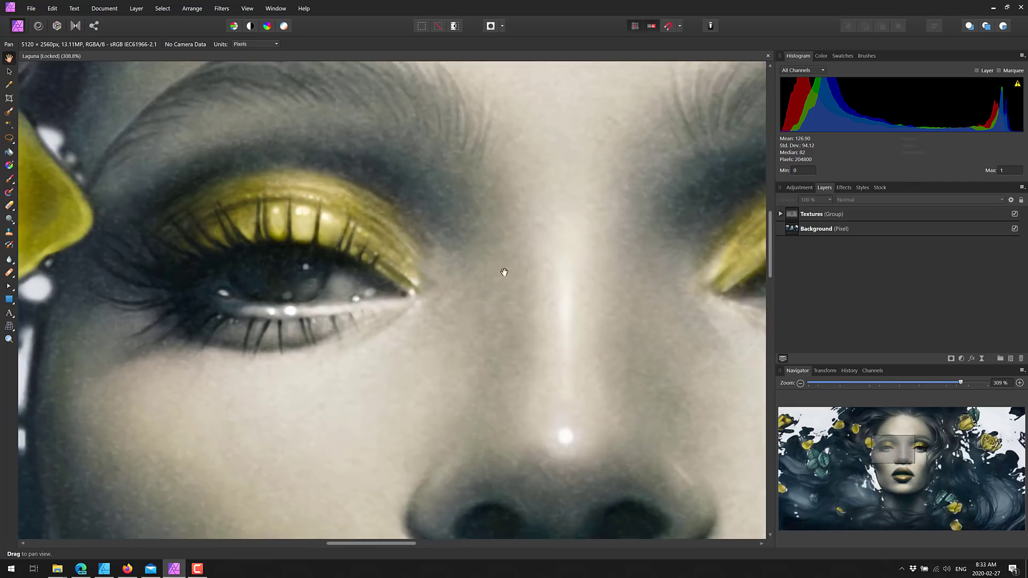
{"action": "scroll", "coordinate": [526, 271], "scroll_direction": "down", "scroll_amount": 2}
{"action": "scroll", "coordinate": [527, 274], "scroll_direction": "down", "scroll_amount": 4}
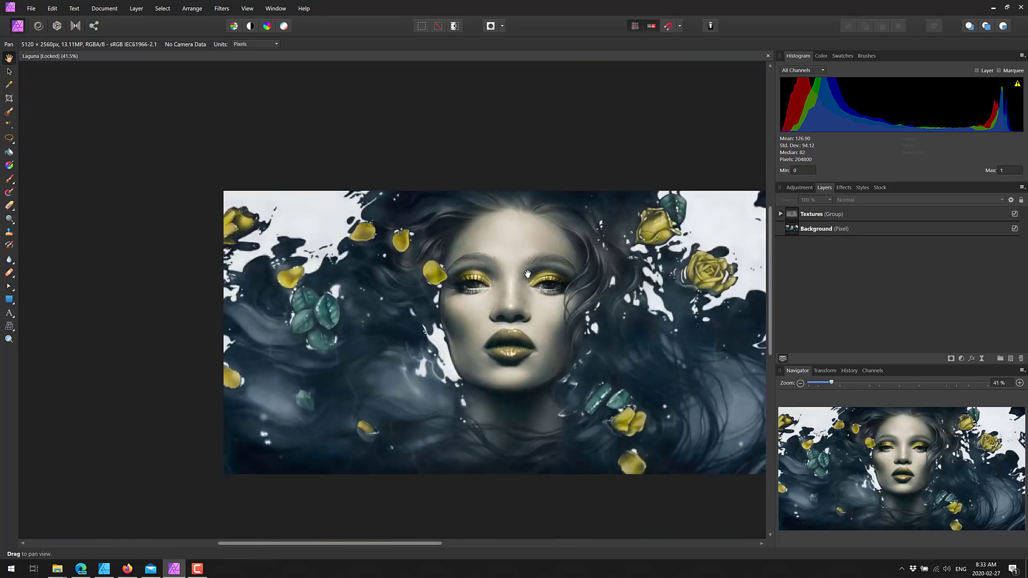
{"action": "left_click_drag", "start_coordinate": [552, 289], "coordinate": [463, 306]}
{"action": "scroll", "coordinate": [461, 304], "scroll_direction": "up", "scroll_amount": 6}
{"action": "scroll", "coordinate": [460, 304], "scroll_direction": "up", "scroll_amount": 3}
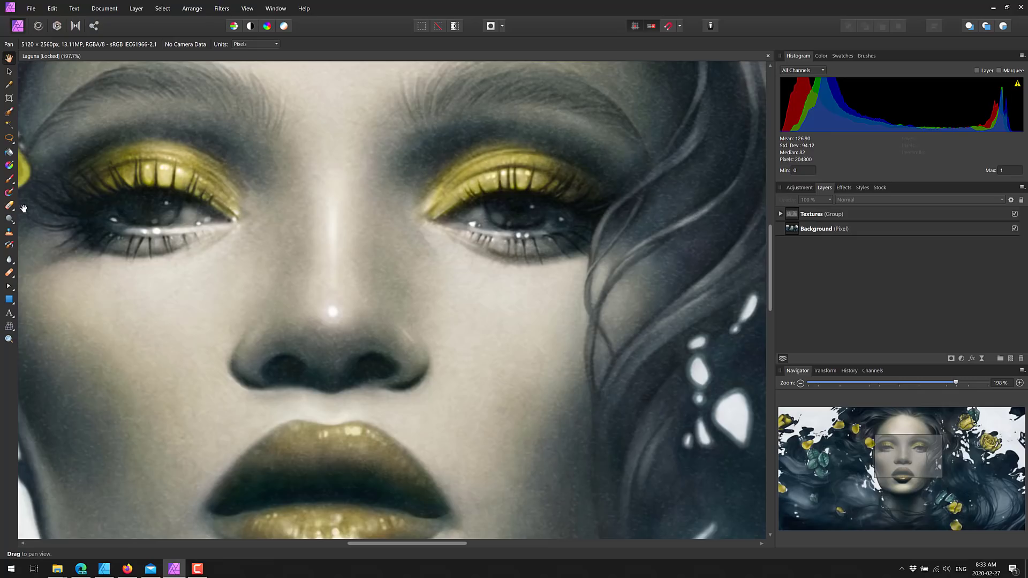
Select the Background pixel layer and enter the Liquify persona.
{"action": "left_click", "coordinate": [38, 27]}
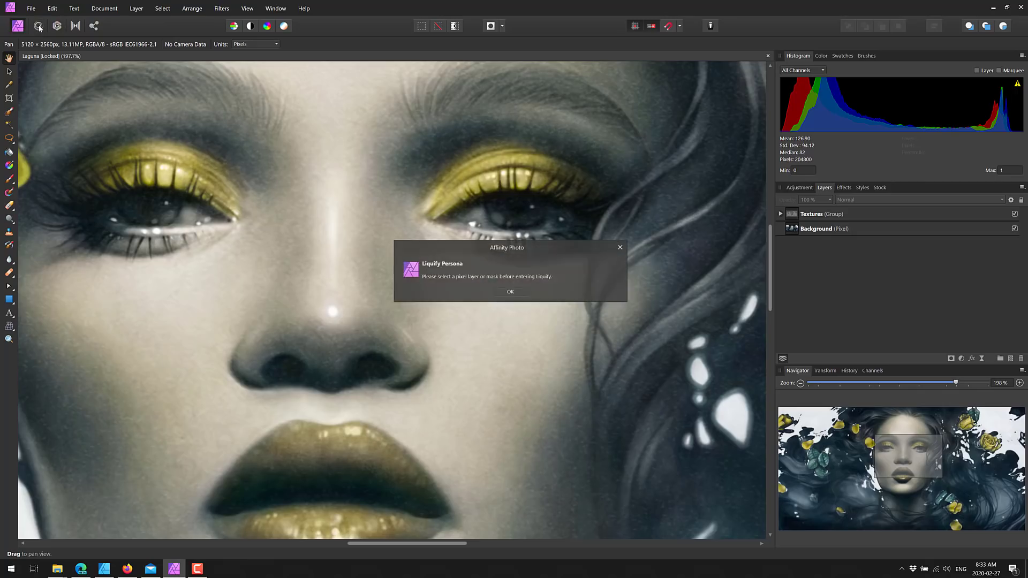
{"action": "left_click", "coordinate": [511, 292]}
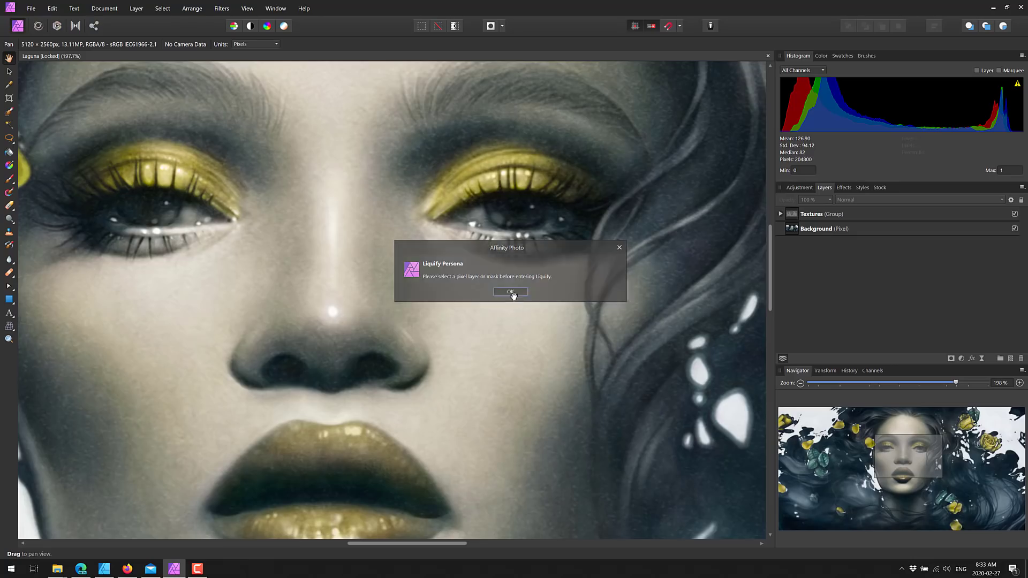
{"action": "left_click", "coordinate": [831, 229]}
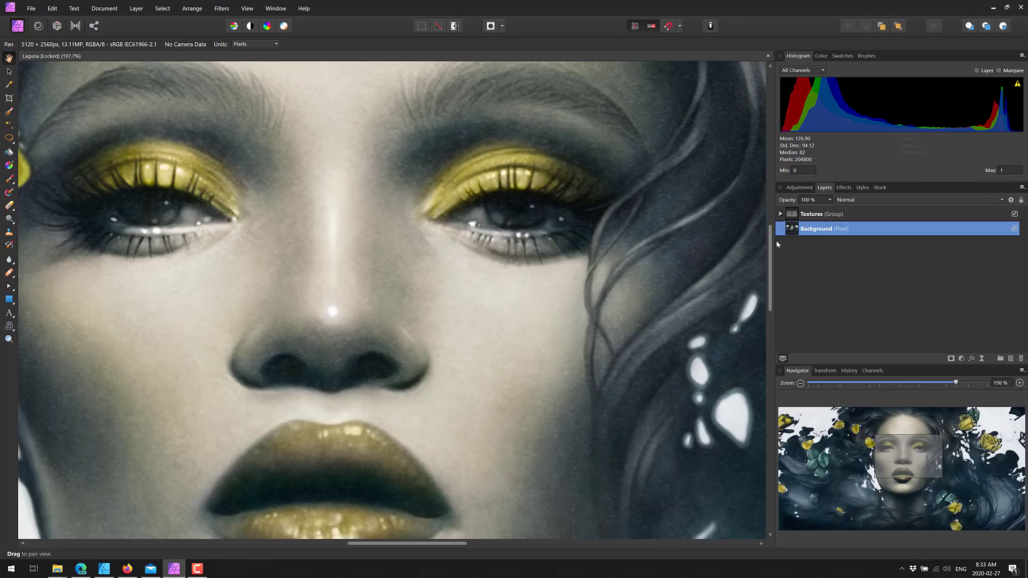
{"action": "left_click", "coordinate": [38, 27]}
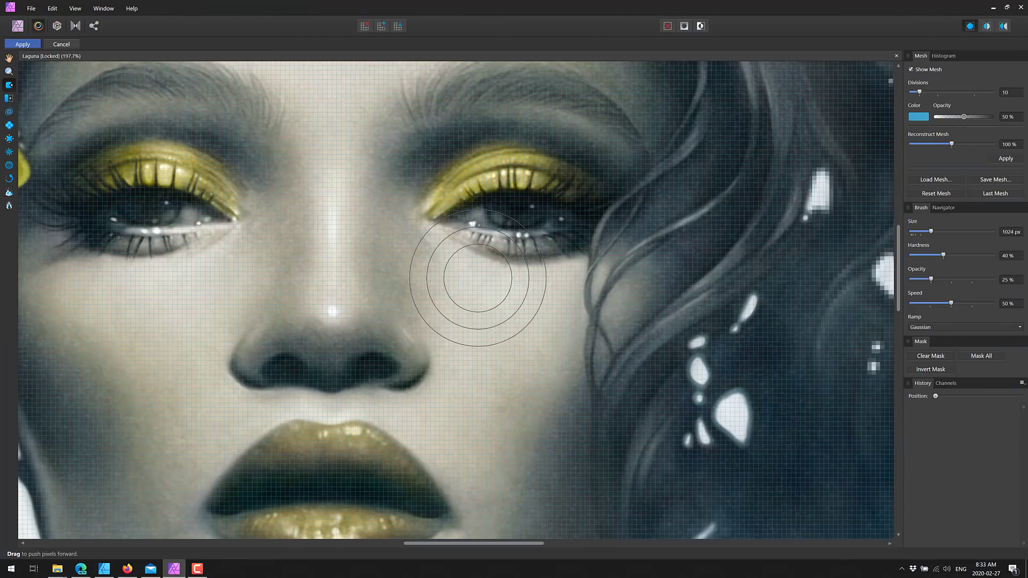
Push the woman's eye on the hair side downward and outward with Liquify Push Forward and apply the distortion.
{"action": "left_click_drag", "start_coordinate": [523, 231], "coordinate": [526, 309]}
{"action": "mouse_move", "coordinate": [505, 230]}
{"action": "left_mouse_down"}
{"action": "mouse_move", "coordinate": [528, 332]}
{"action": "mouse_move", "coordinate": [607, 363]}
{"action": "left_mouse_up"}
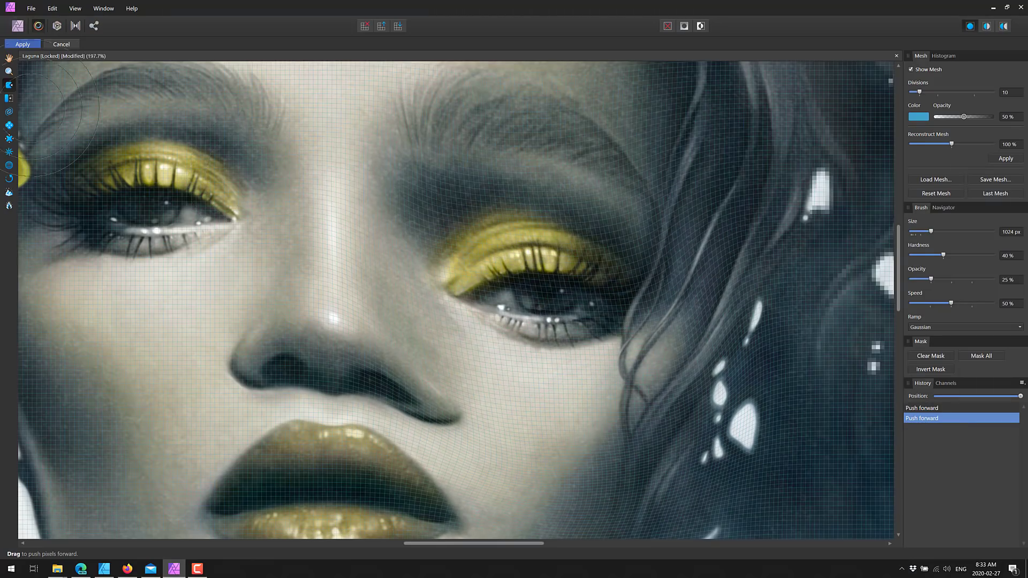
{"action": "left_click", "coordinate": [19, 44]}
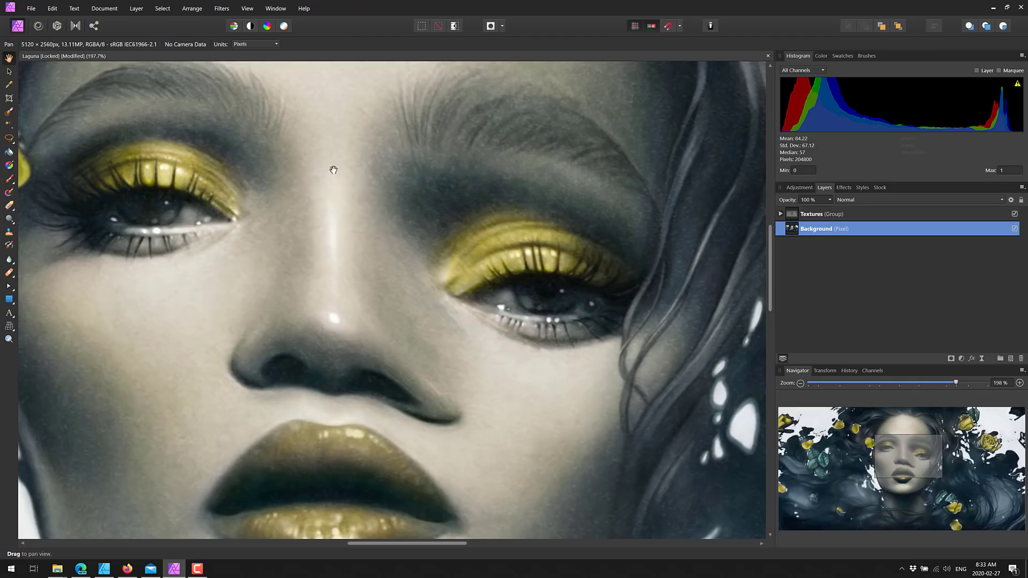
{"action": "scroll", "coordinate": [327, 237], "scroll_direction": "down", "scroll_amount": 4}
{"action": "scroll", "coordinate": [327, 237], "scroll_direction": "down", "scroll_amount": 1}
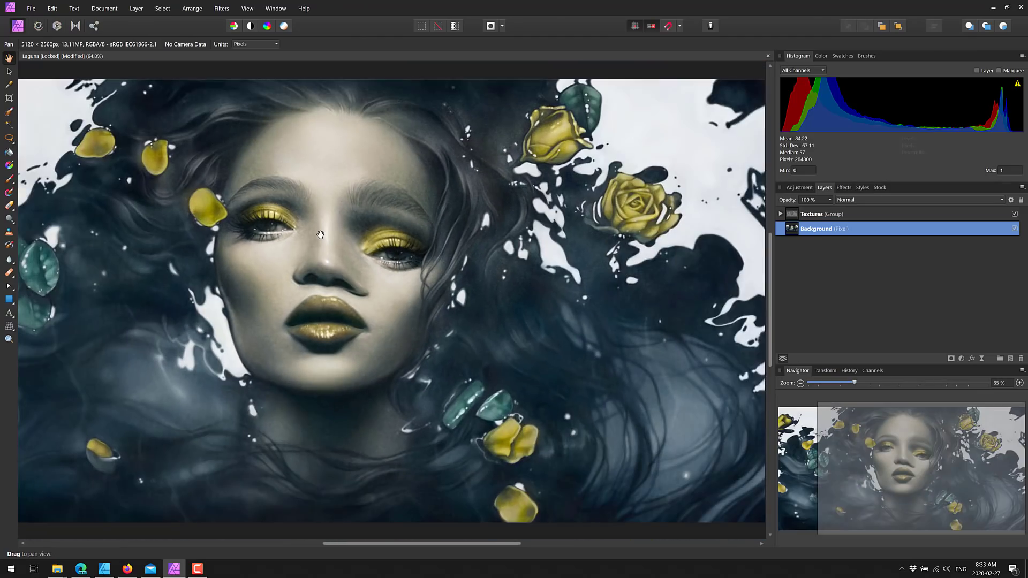
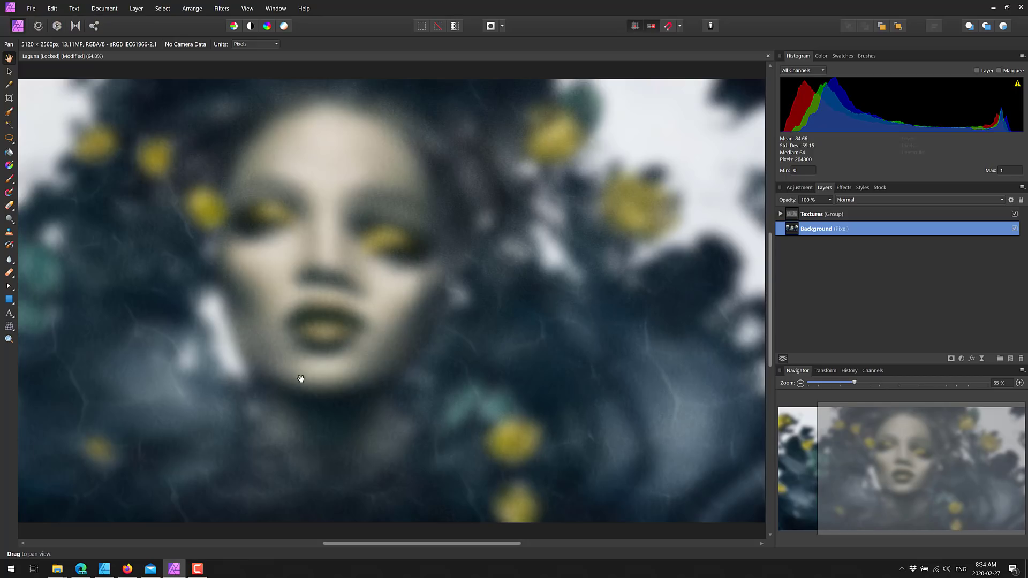
Add large art text reading "A great job" across the blurred portrait.
{"action": "left_click", "coordinate": [10, 313]}
{"action": "left_click_drag", "start_coordinate": [224, 274], "coordinate": [276, 322]}
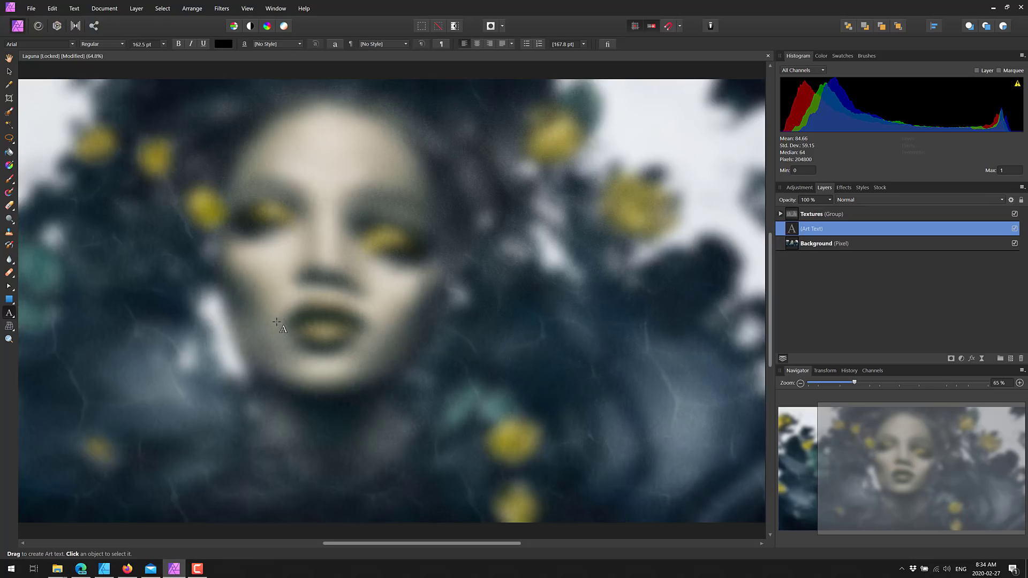
{"action": "type", "text": "A great job"}
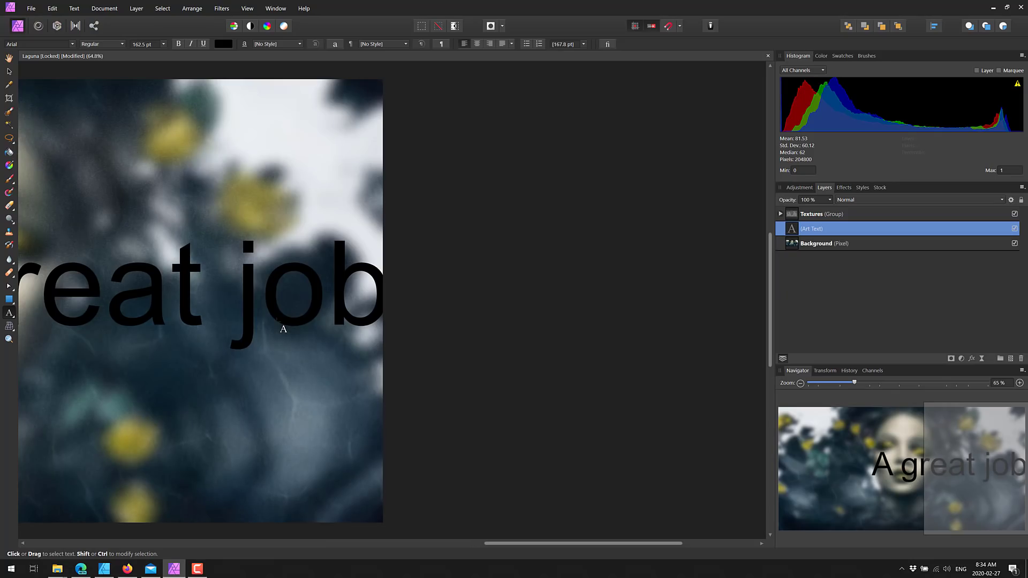
{"action": "key", "text": "Escape"}
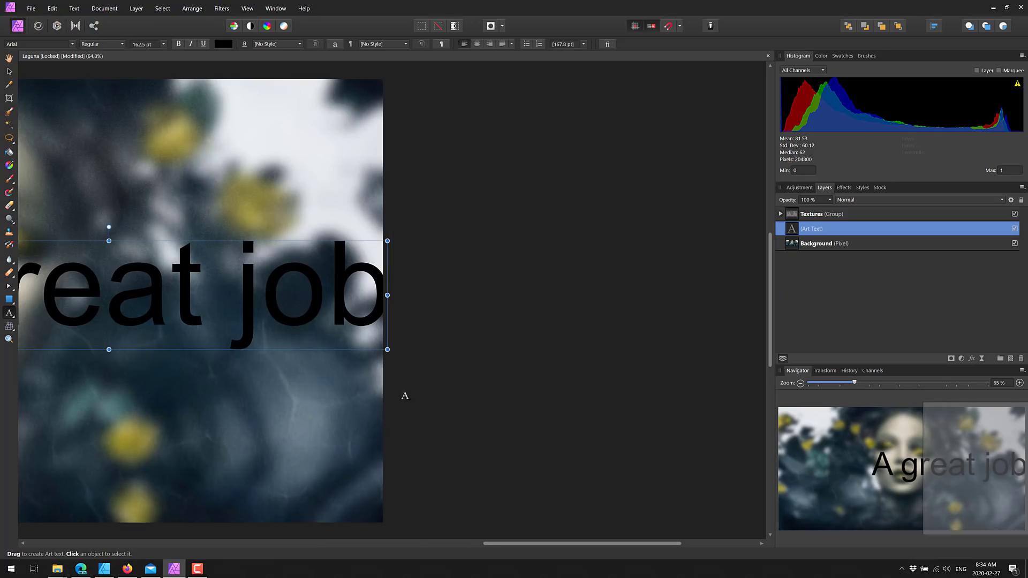
{"action": "left_click_drag", "start_coordinate": [404, 395], "coordinate": [741, 355]}
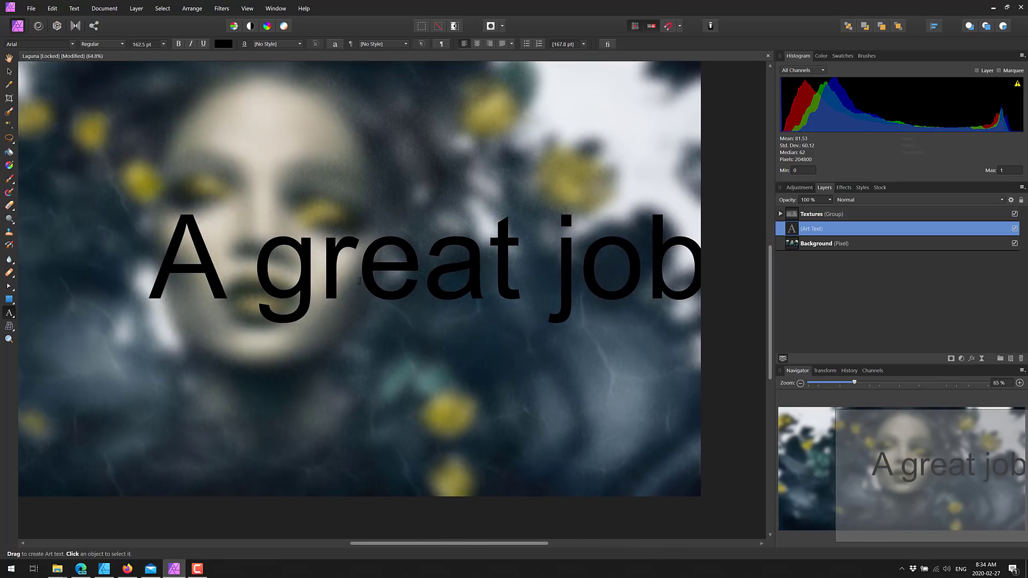
Try the ArcadeClassic font on the "A great job" text layer and set it back to Arial.
{"action": "left_click", "coordinate": [9, 71]}
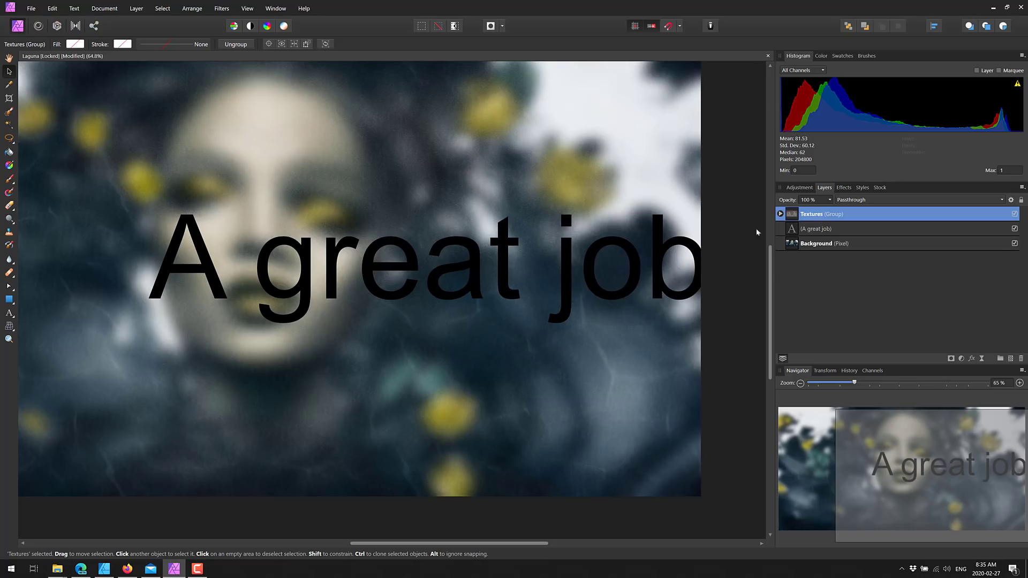
{"action": "left_click", "coordinate": [824, 229]}
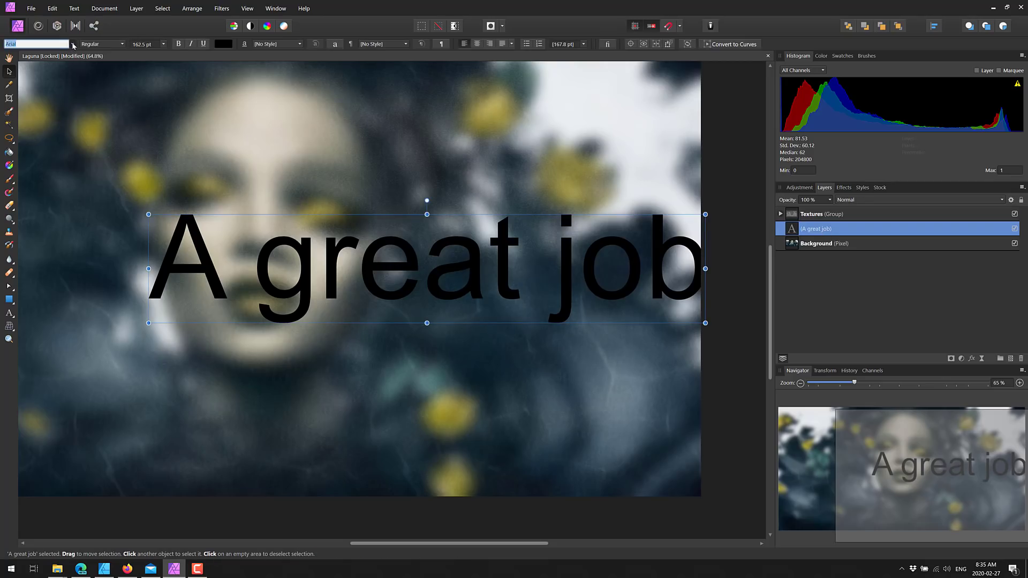
{"action": "left_click", "coordinate": [72, 45]}
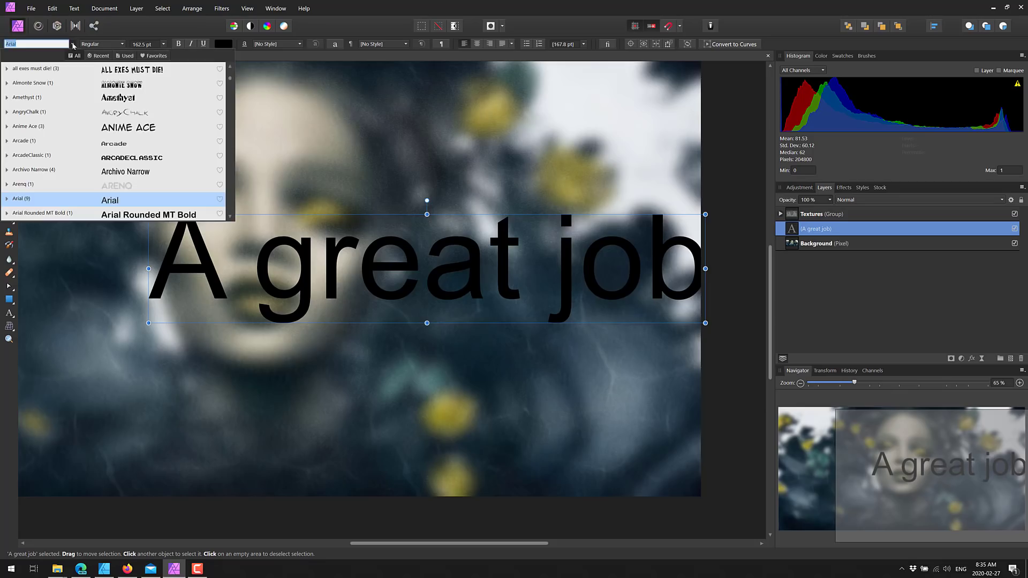
{"action": "left_click", "coordinate": [54, 155]}
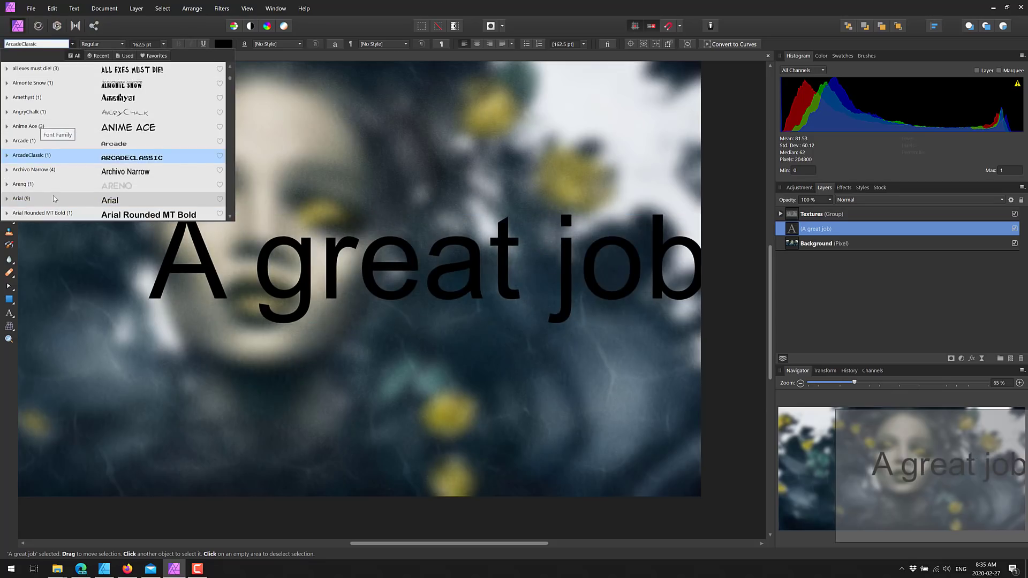
{"action": "left_click", "coordinate": [54, 199]}
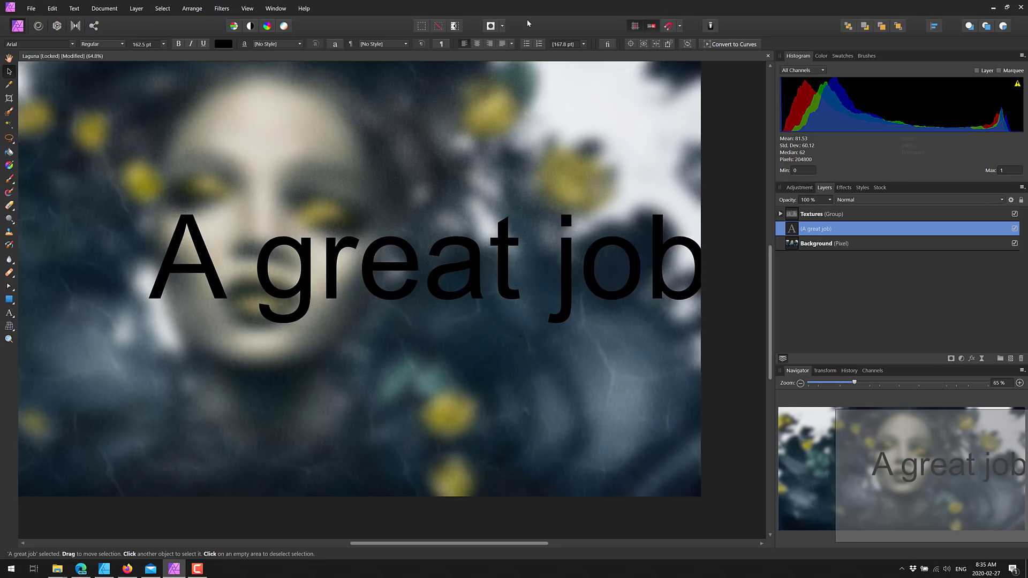
Add a purple Outer Glow to the "A great job" text with a 37.3 px radius and 51% opacity.
{"action": "left_click", "coordinate": [843, 190]}
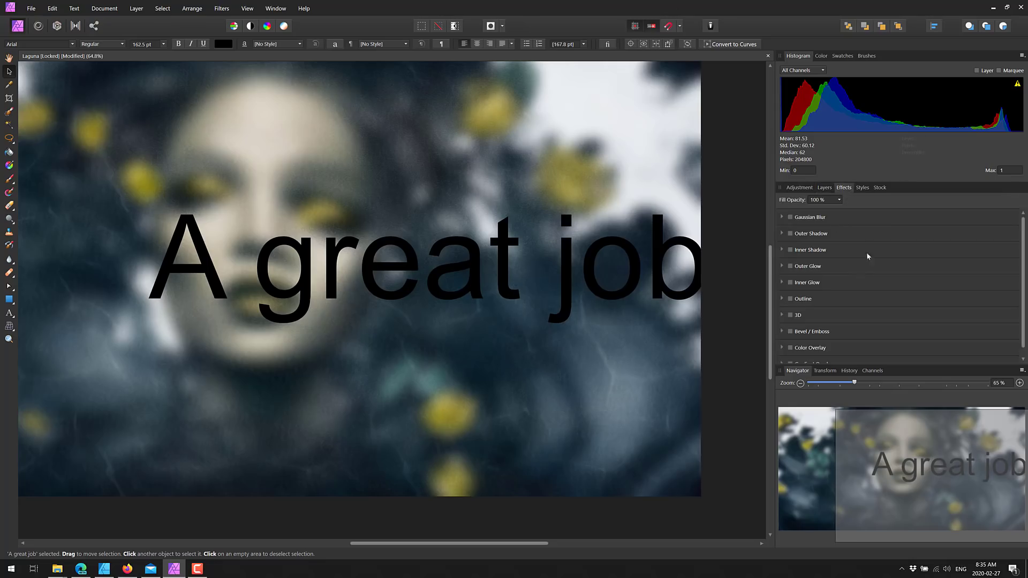
{"action": "left_click", "coordinate": [790, 266]}
{"action": "left_click", "coordinate": [827, 288]}
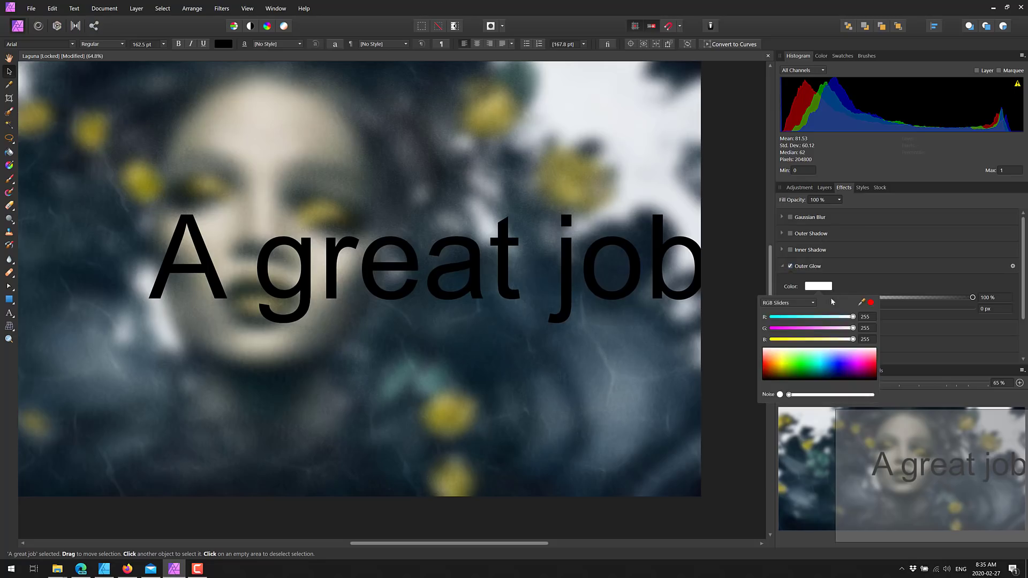
{"action": "left_click", "coordinate": [851, 366]}
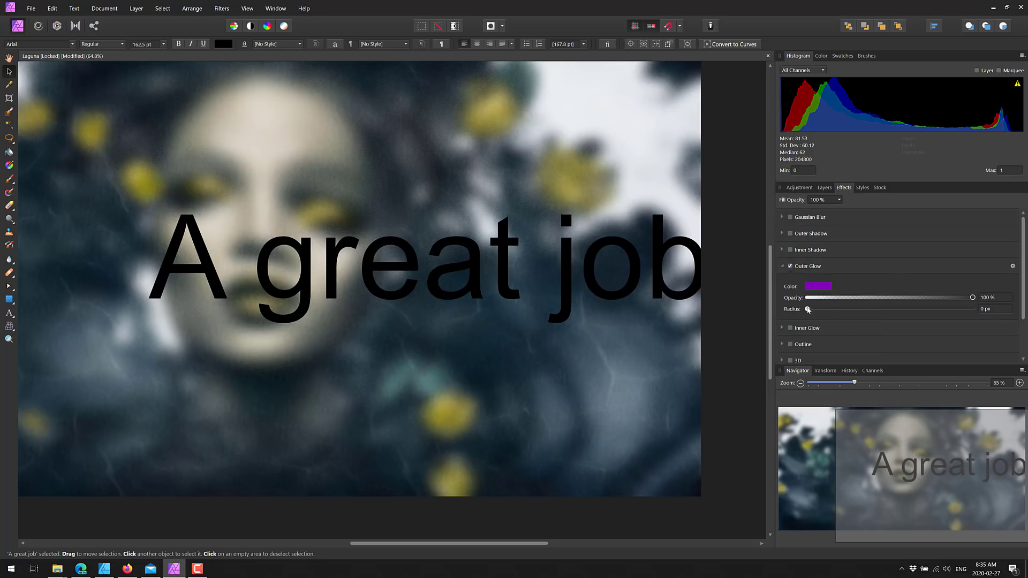
{"action": "left_click_drag", "start_coordinate": [808, 309], "coordinate": [930, 309]}
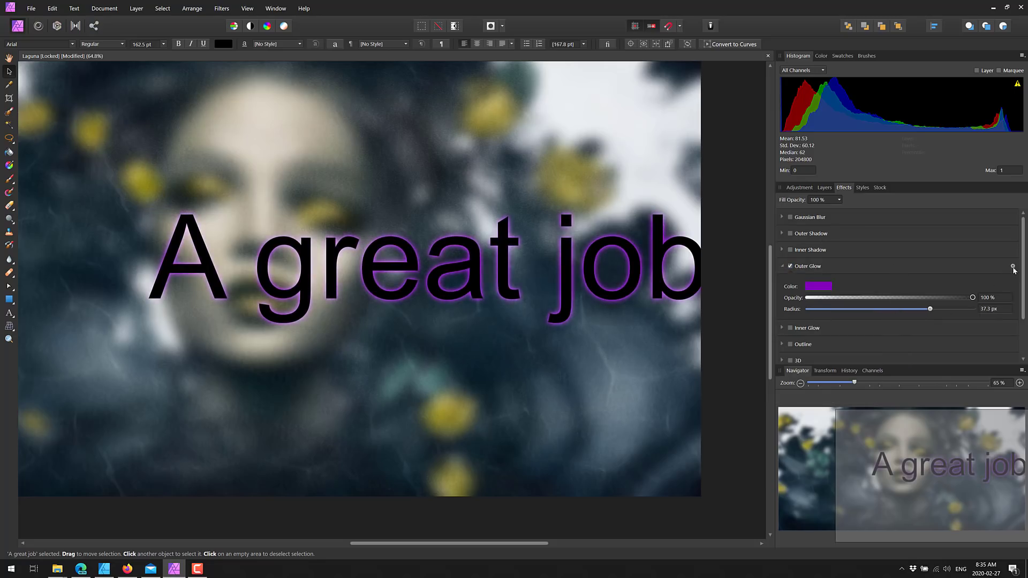
{"action": "left_click", "coordinate": [1013, 267]}
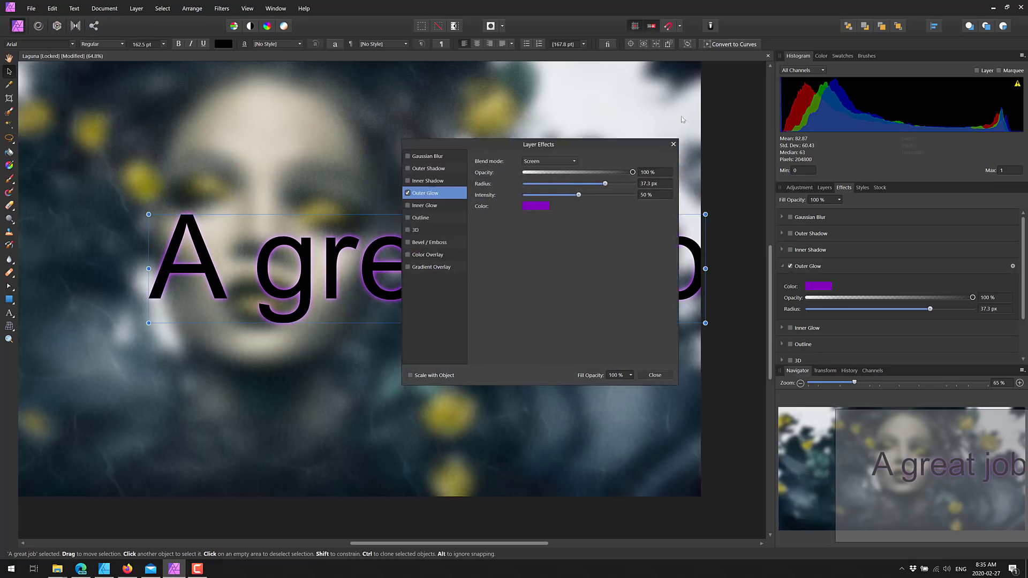
{"action": "left_click_drag", "start_coordinate": [598, 141], "coordinate": [700, 150]}
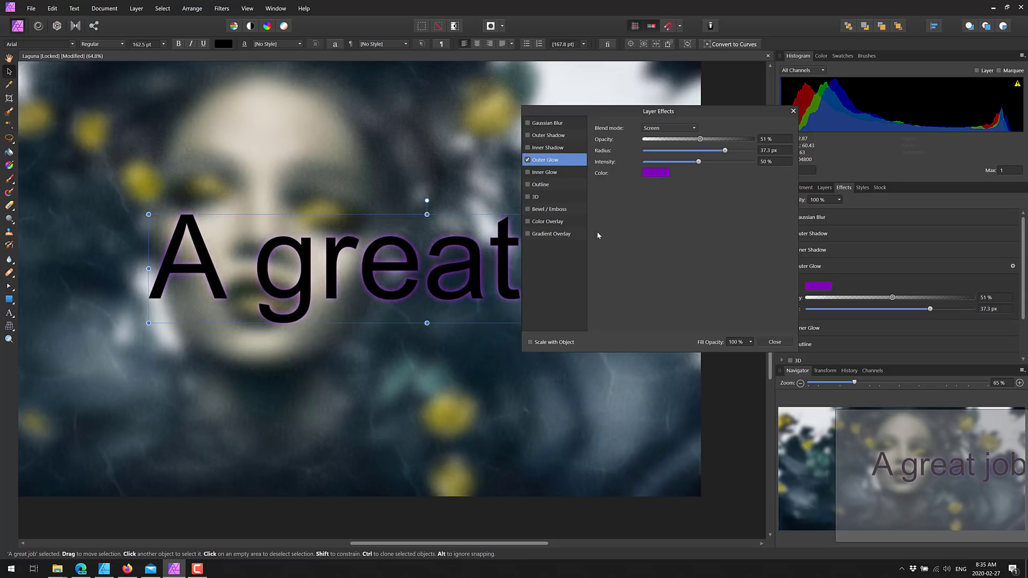
Enable Bevel / Emboss, Color Overlay and Inner Glow on the text, and add a black outside Outline with a 23.6 px radius.
{"action": "left_click", "coordinate": [528, 209]}
{"action": "left_click", "coordinate": [528, 221]}
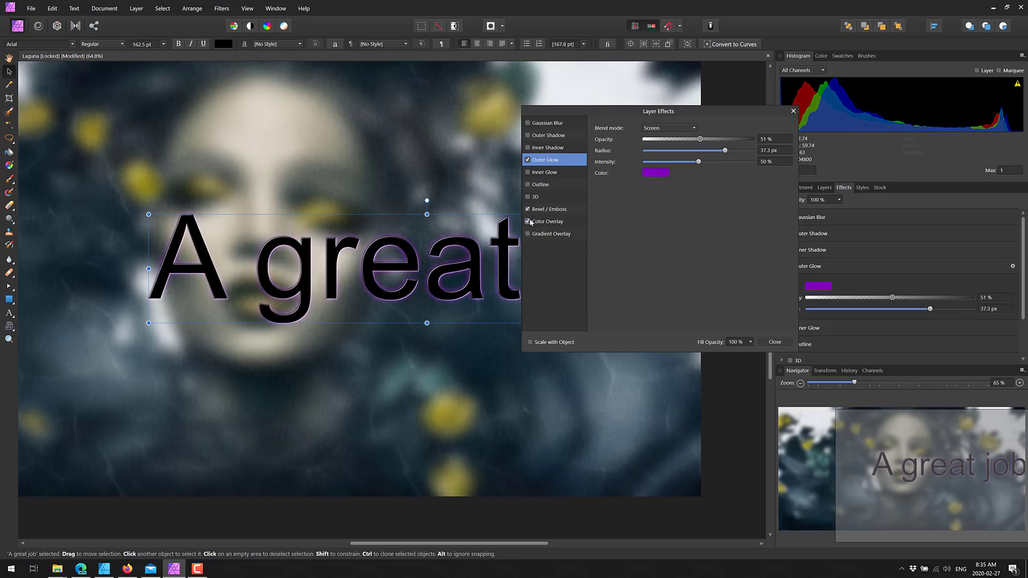
{"action": "left_click", "coordinate": [527, 187]}
{"action": "left_click", "coordinate": [528, 172]}
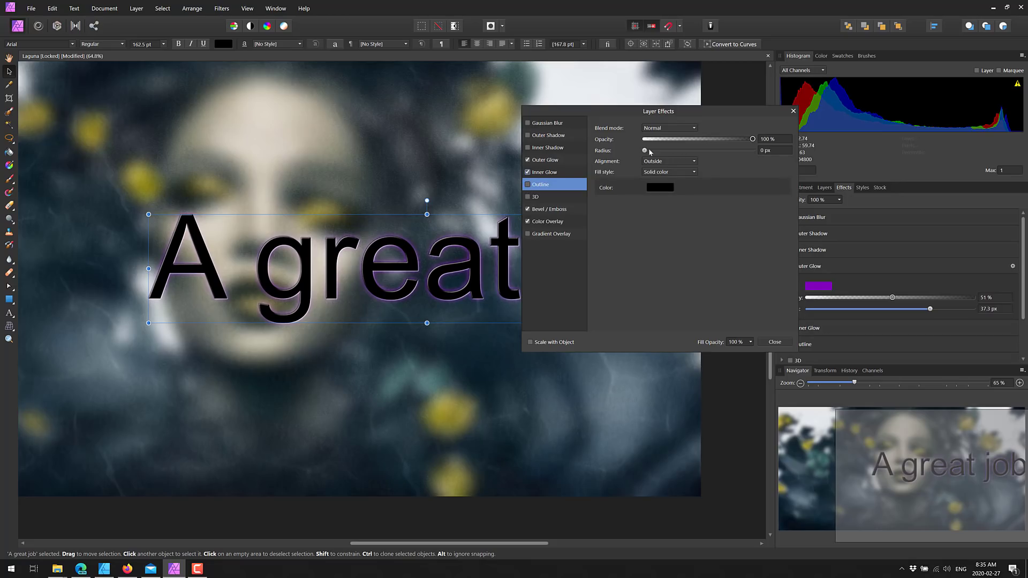
{"action": "left_click_drag", "start_coordinate": [644, 150], "coordinate": [708, 150]}
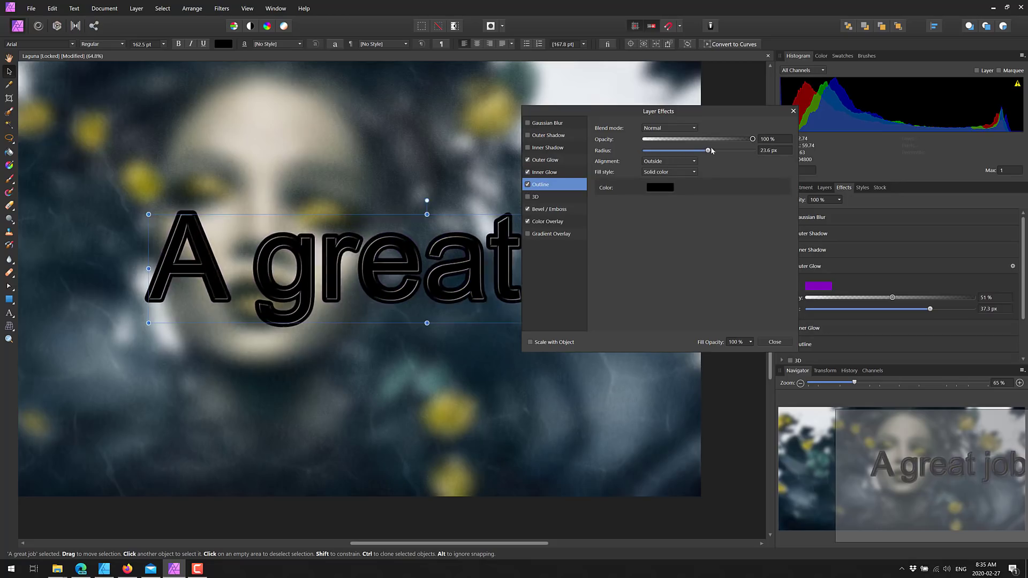
{"action": "left_click", "coordinate": [793, 111]}
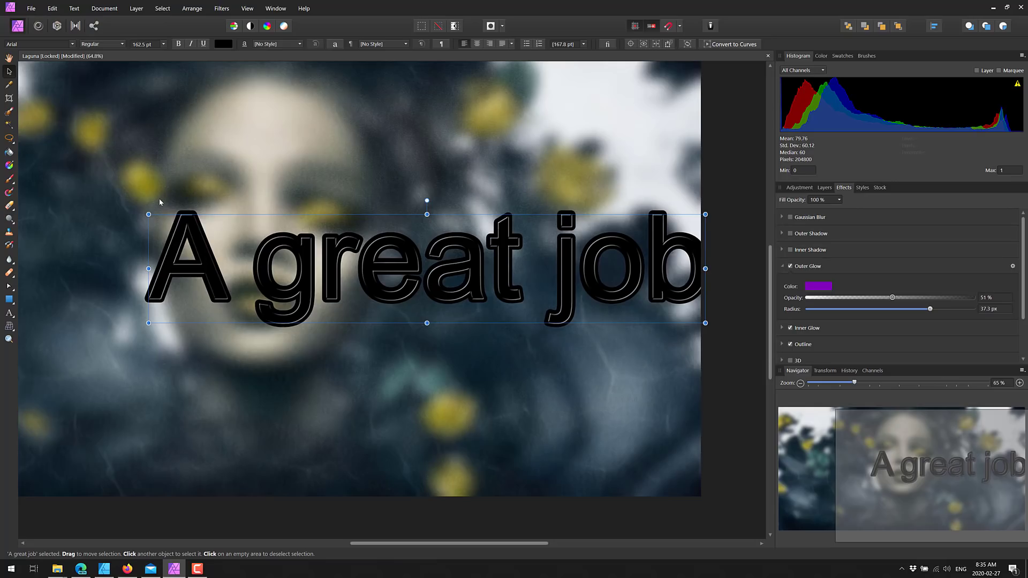
{"action": "scroll", "coordinate": [377, 263], "scroll_direction": "left", "scroll_amount": 4}
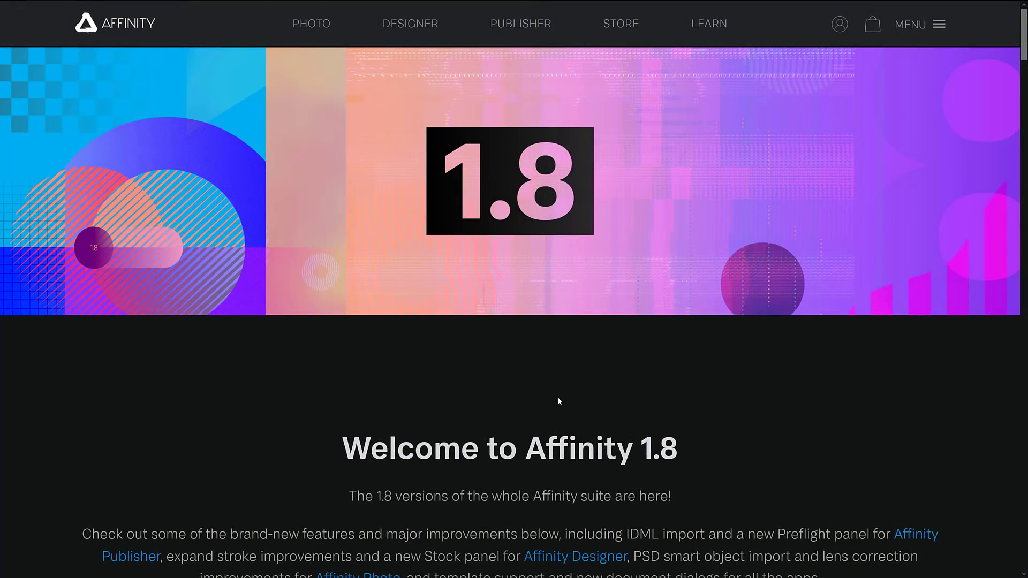
Switch to the Affinity 1.8 web page and read the introduction and the InDesign IDML import feature.
{"action": "scroll", "coordinate": [561, 400], "scroll_direction": "down", "scroll_amount": 9}
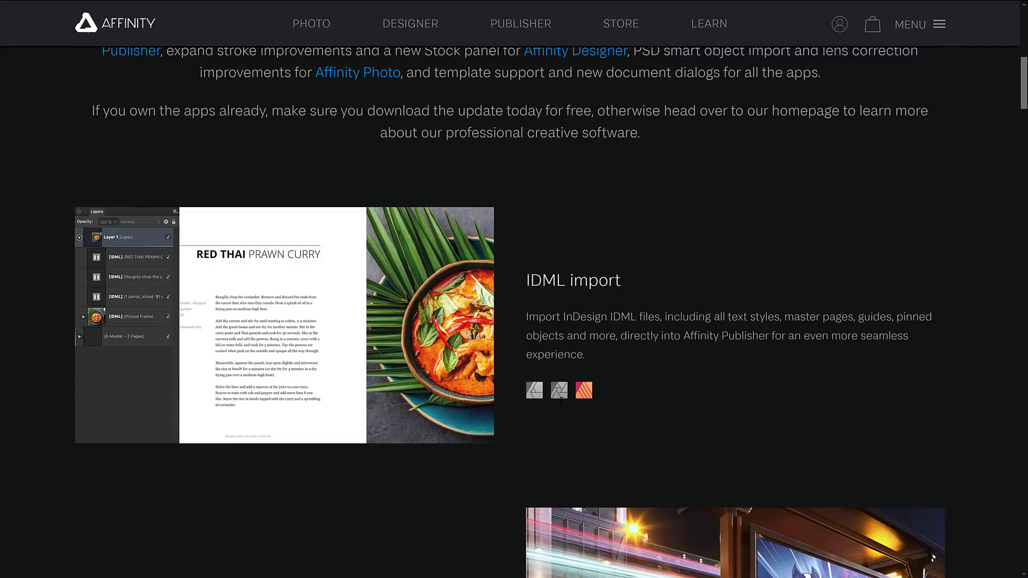
{"action": "scroll", "coordinate": [561, 400], "scroll_direction": "up", "scroll_amount": 3}
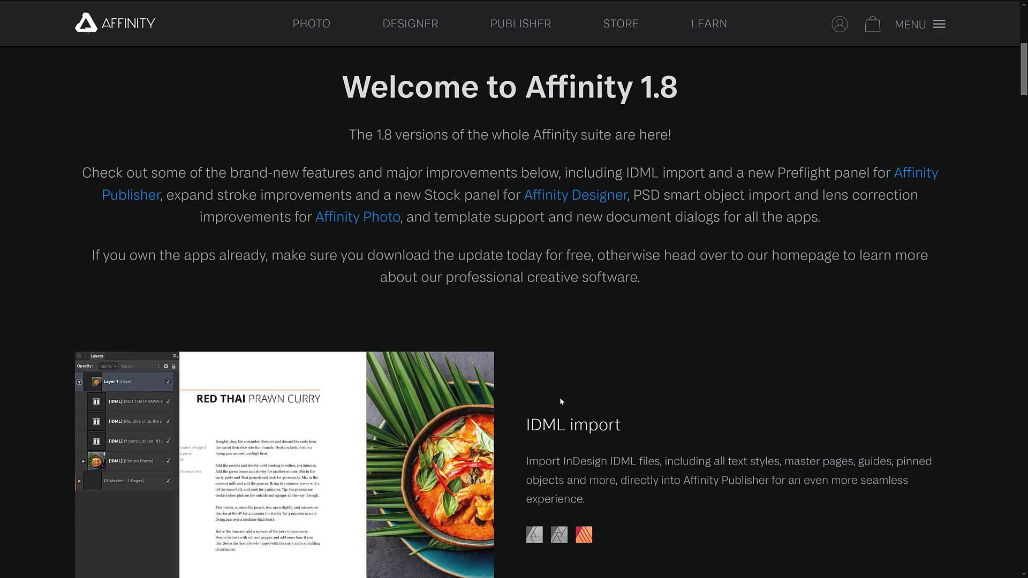
{"action": "scroll", "coordinate": [560, 397], "scroll_direction": "down", "scroll_amount": 3}
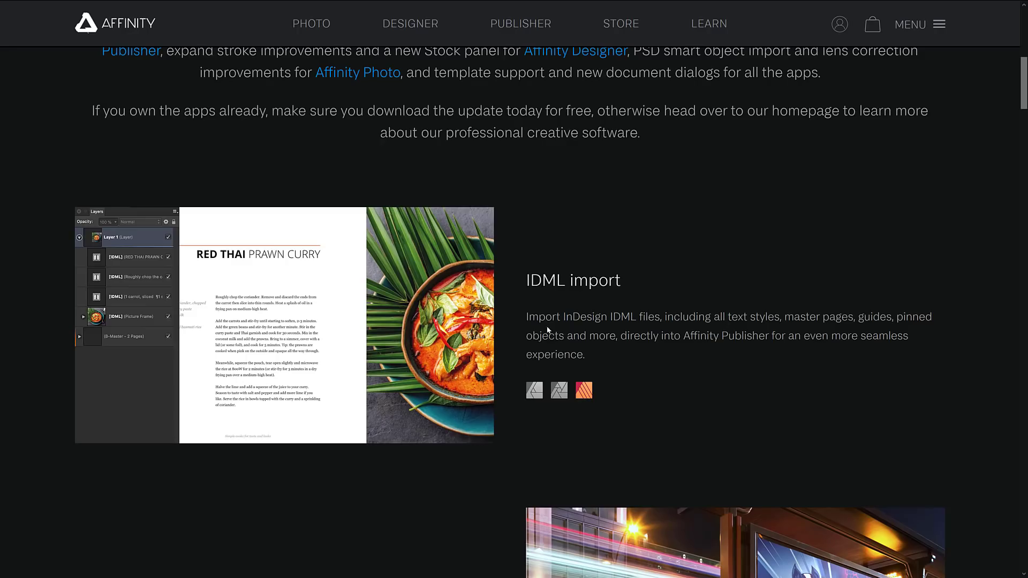
{"action": "left_click_drag", "start_coordinate": [548, 330], "coordinate": [632, 317]}
{"action": "left_click", "coordinate": [610, 316]}
{"action": "left_click_drag", "start_coordinate": [567, 317], "coordinate": [631, 317]}
{"action": "scroll", "coordinate": [652, 278], "scroll_direction": "down", "scroll_amount": 2}
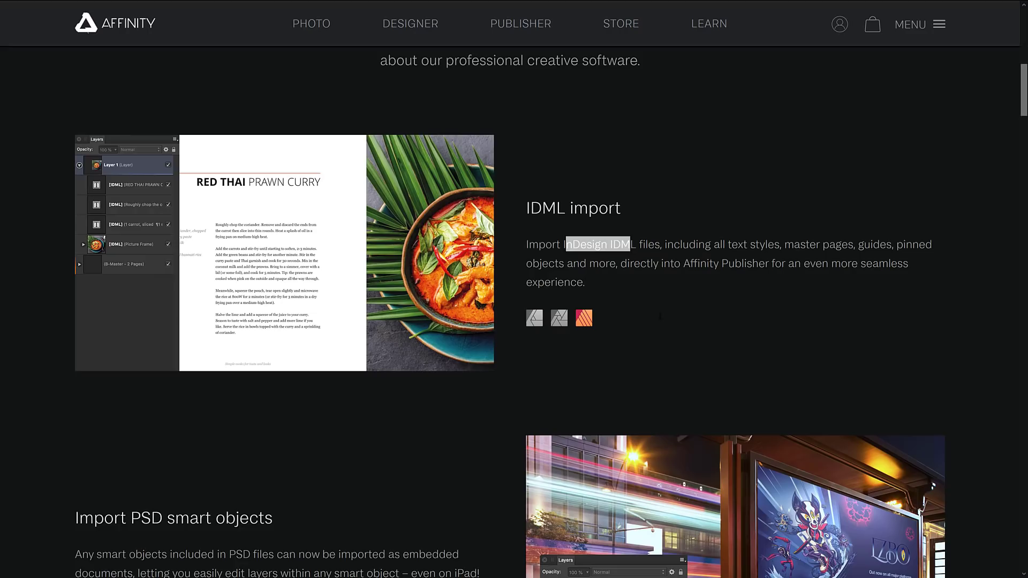
{"action": "left_click", "coordinate": [652, 278]}
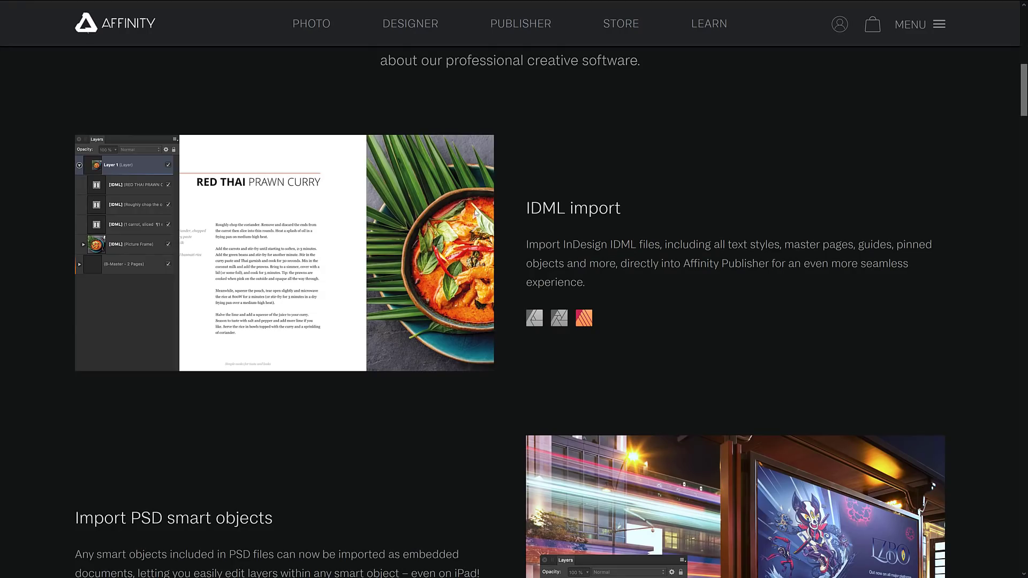
Read the description of importing PSD smart objects on the Affinity 1.8 page.
{"action": "scroll", "coordinate": [478, 210], "scroll_direction": "down", "scroll_amount": 2}
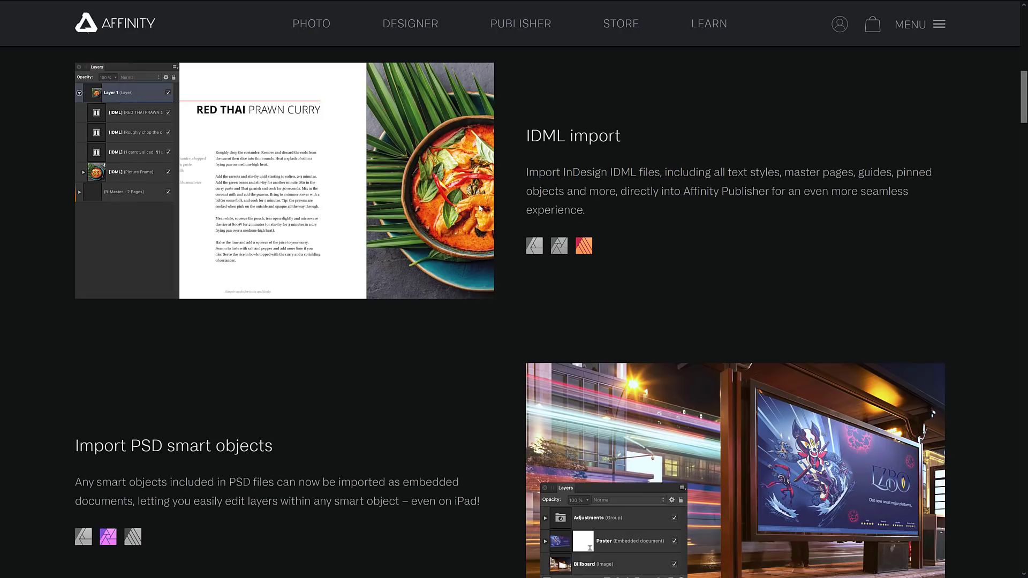
{"action": "scroll", "coordinate": [479, 208], "scroll_direction": "down", "scroll_amount": 4}
{"action": "scroll", "coordinate": [443, 208], "scroll_direction": "down", "scroll_amount": 2}
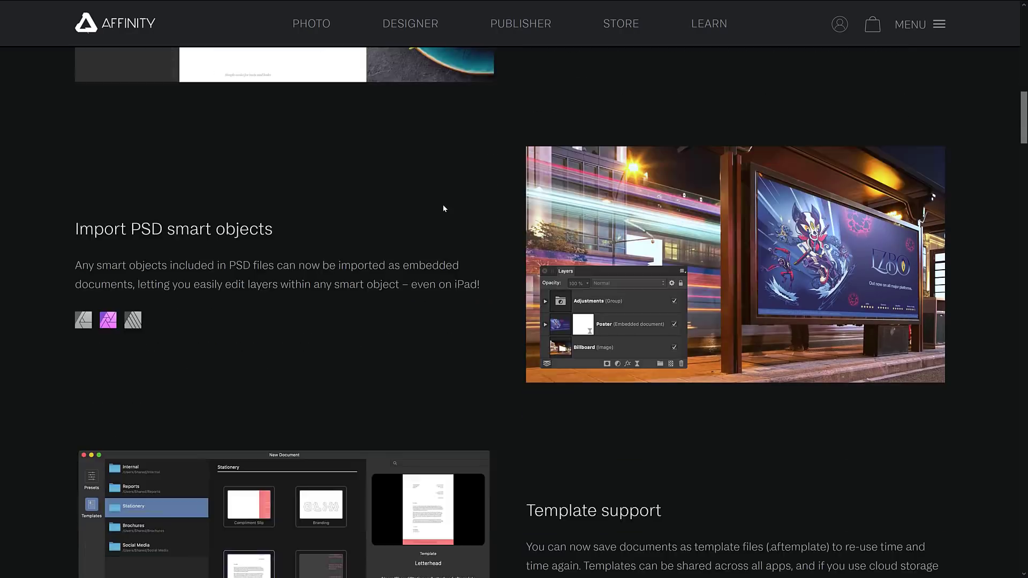
{"action": "scroll", "coordinate": [406, 200], "scroll_direction": "down", "scroll_amount": 2}
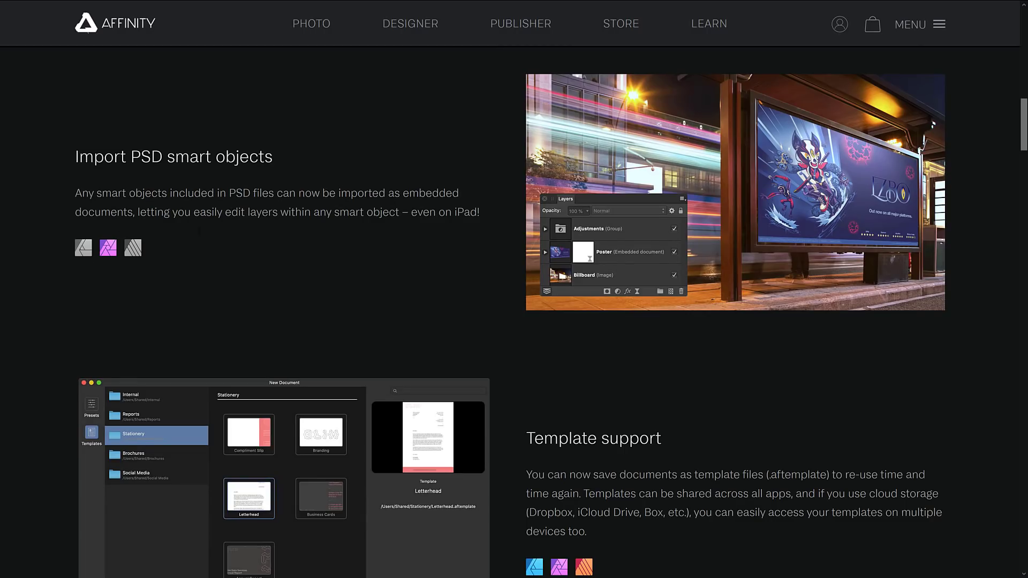
{"action": "scroll", "coordinate": [287, 190], "scroll_direction": "down", "scroll_amount": 1}
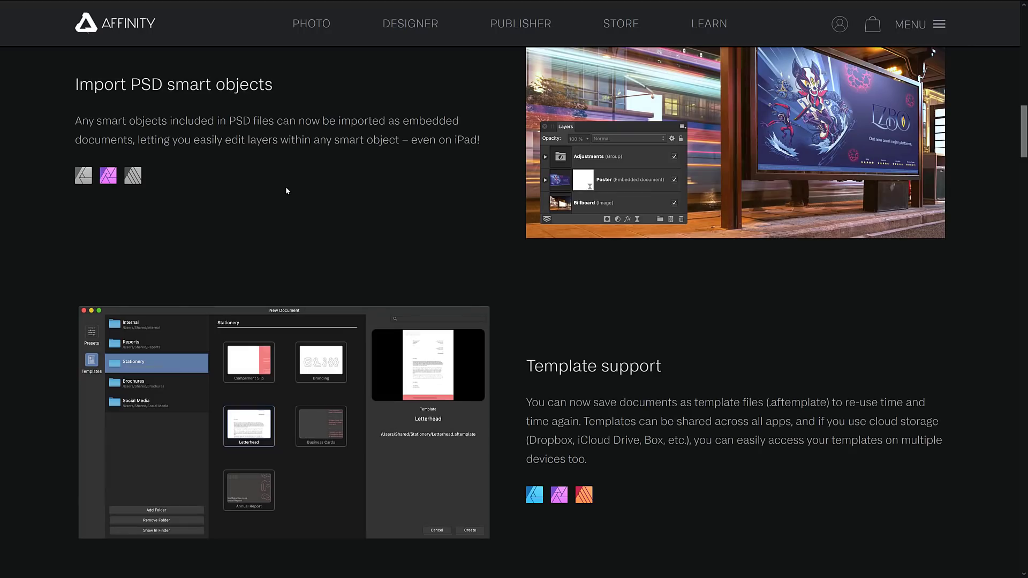
{"action": "double_click", "coordinate": [466, 140]}
Examine the Template support feature, including template sharing through cloud storage and the apps that offer it.
{"action": "scroll", "coordinate": [604, 302], "scroll_direction": "down", "scroll_amount": 3}
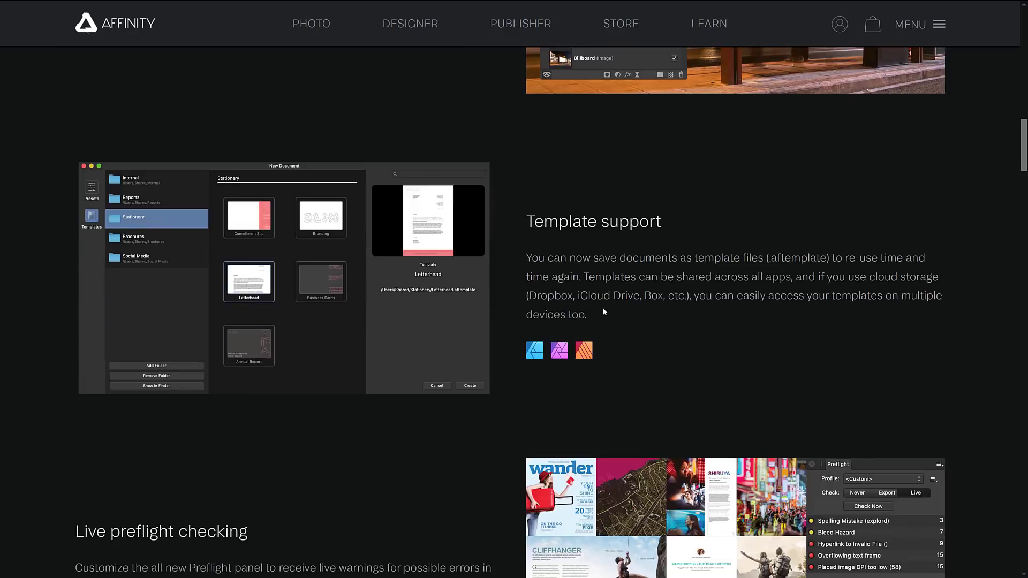
{"action": "scroll", "coordinate": [603, 312], "scroll_direction": "down", "scroll_amount": 1}
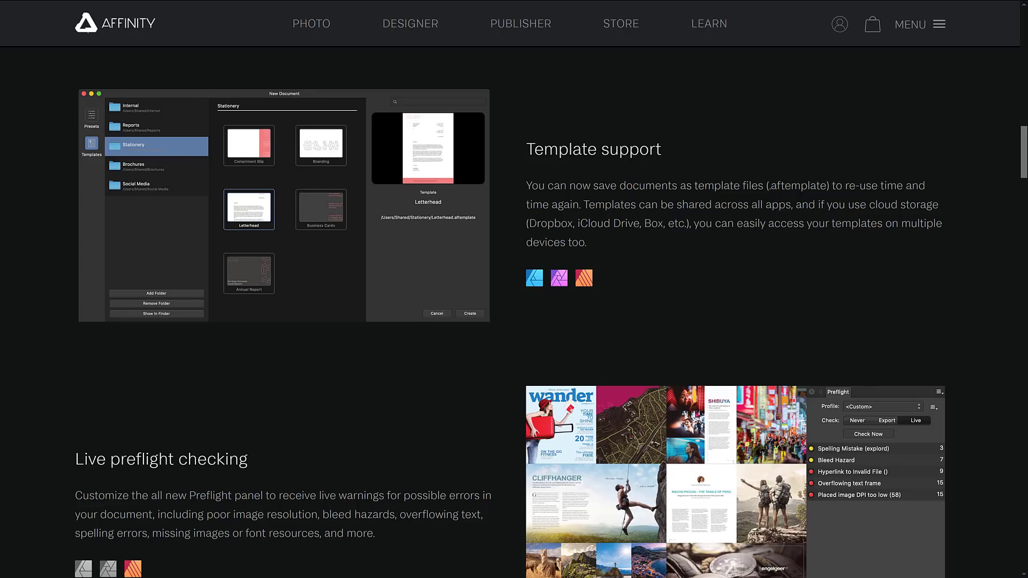
{"action": "left_click_drag", "start_coordinate": [536, 223], "coordinate": [717, 223]}
{"action": "left_click", "coordinate": [721, 218]}
{"action": "scroll", "coordinate": [717, 217], "scroll_direction": "down", "scroll_amount": 1}
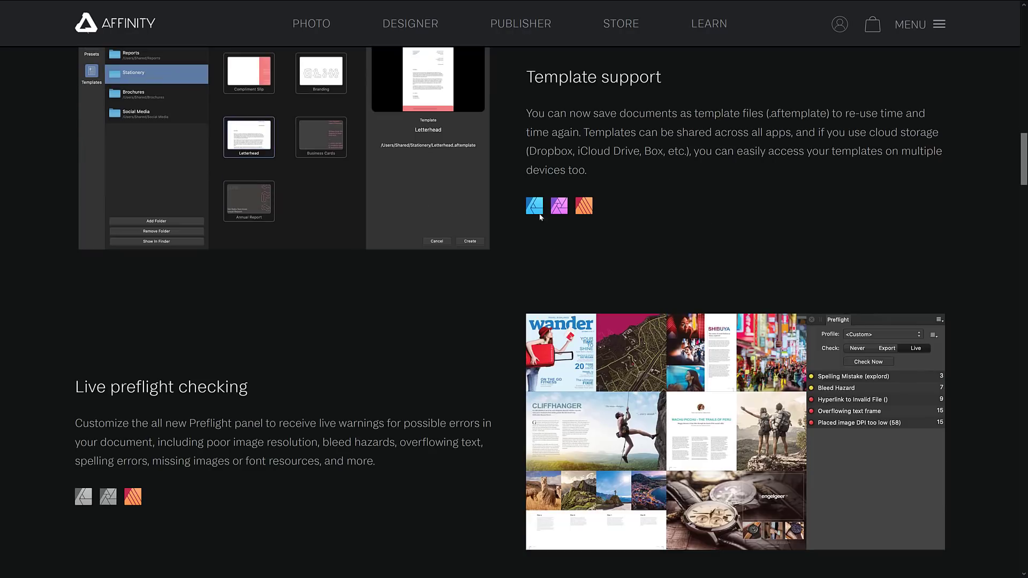
Review the sections on live preflight checking, expand stroke improvements and plugin support improvements.
{"action": "scroll", "coordinate": [625, 212], "scroll_direction": "down", "scroll_amount": 3}
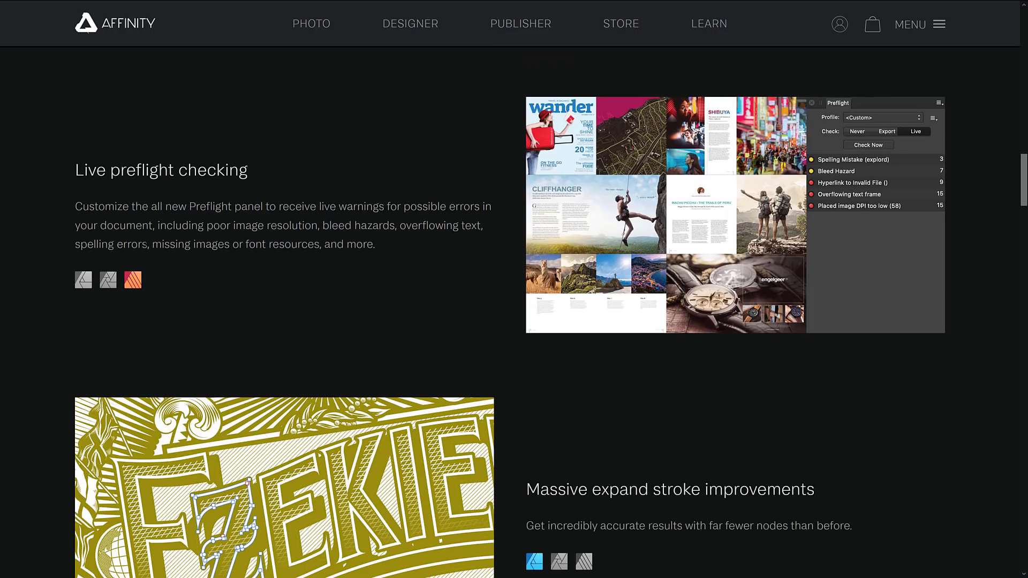
{"action": "scroll", "coordinate": [503, 263], "scroll_direction": "down", "scroll_amount": 4}
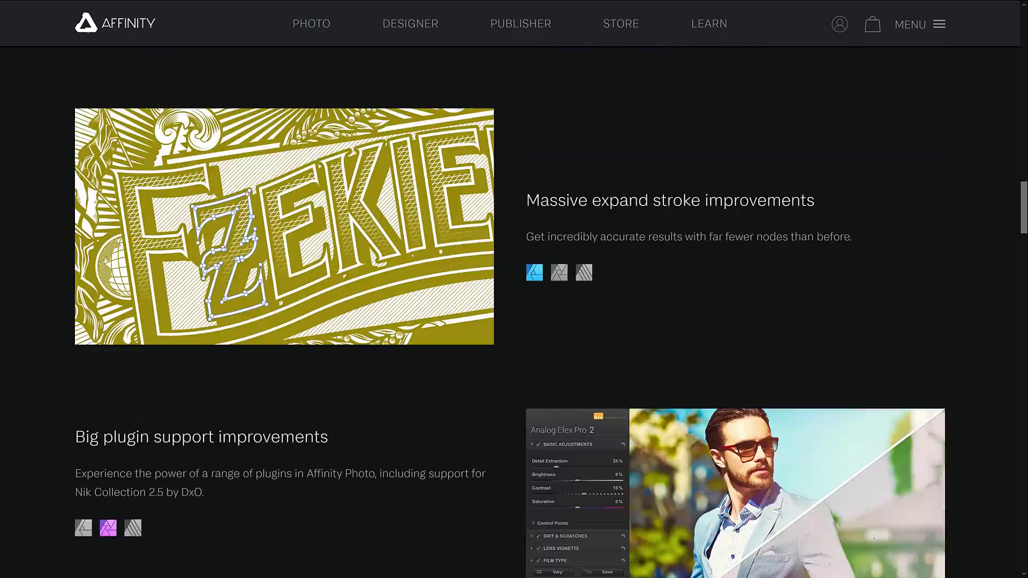
{"action": "left_click_drag", "start_coordinate": [550, 199], "coordinate": [814, 200]}
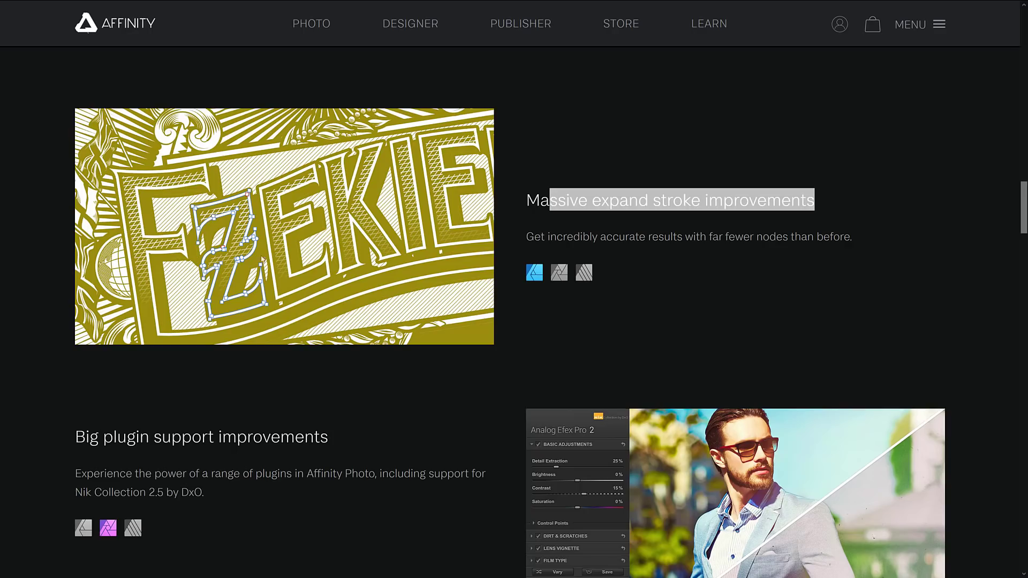
{"action": "scroll", "coordinate": [372, 230], "scroll_direction": "down", "scroll_amount": 2}
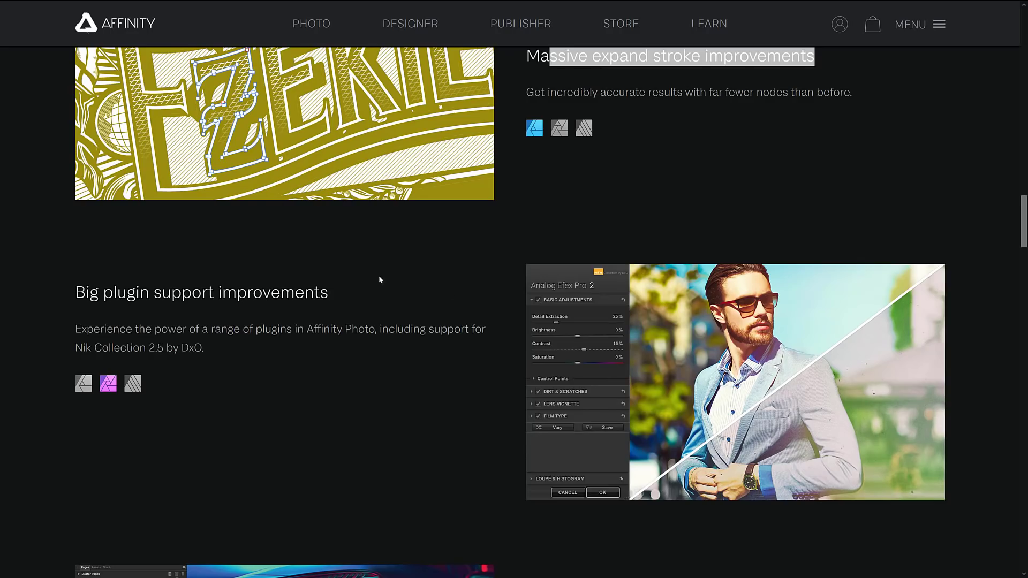
Look through the Document merge, Canon CR3 RAW support, Unified toolbar and Smart master pages sections.
{"action": "scroll", "coordinate": [494, 312], "scroll_direction": "down", "scroll_amount": 3}
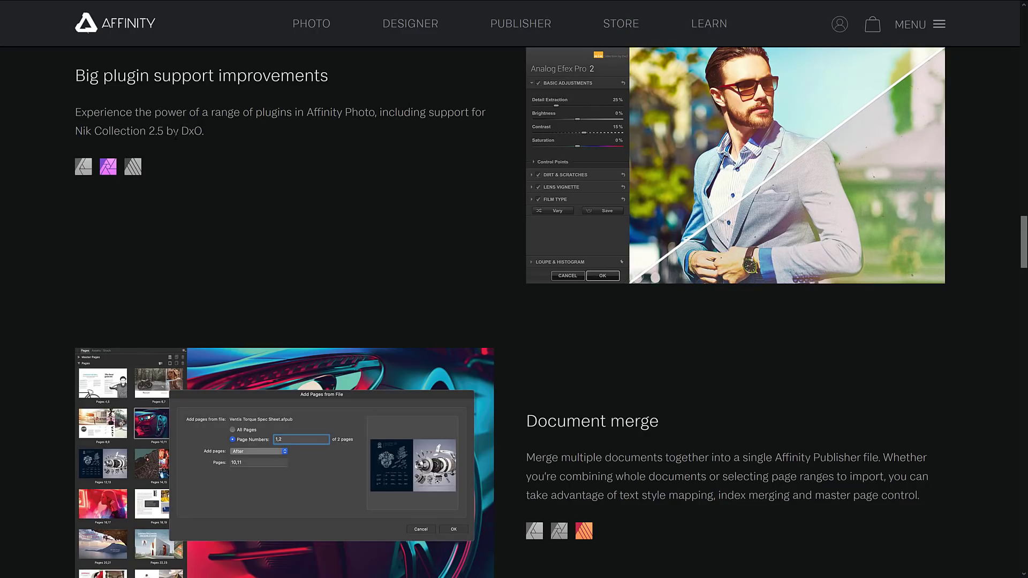
{"action": "scroll", "coordinate": [645, 354], "scroll_direction": "down", "scroll_amount": 3}
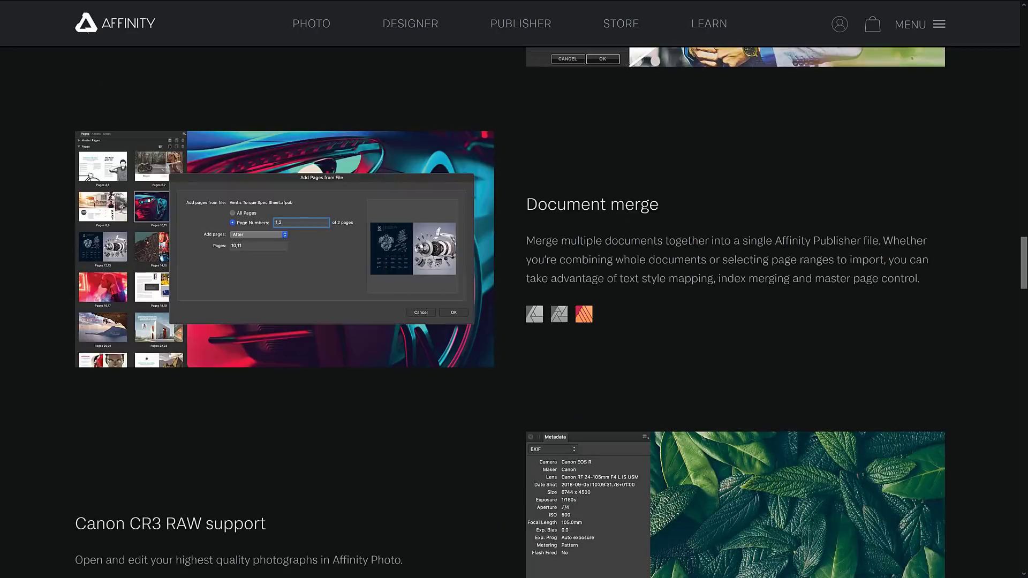
{"action": "scroll", "coordinate": [640, 341], "scroll_direction": "down", "scroll_amount": 6}
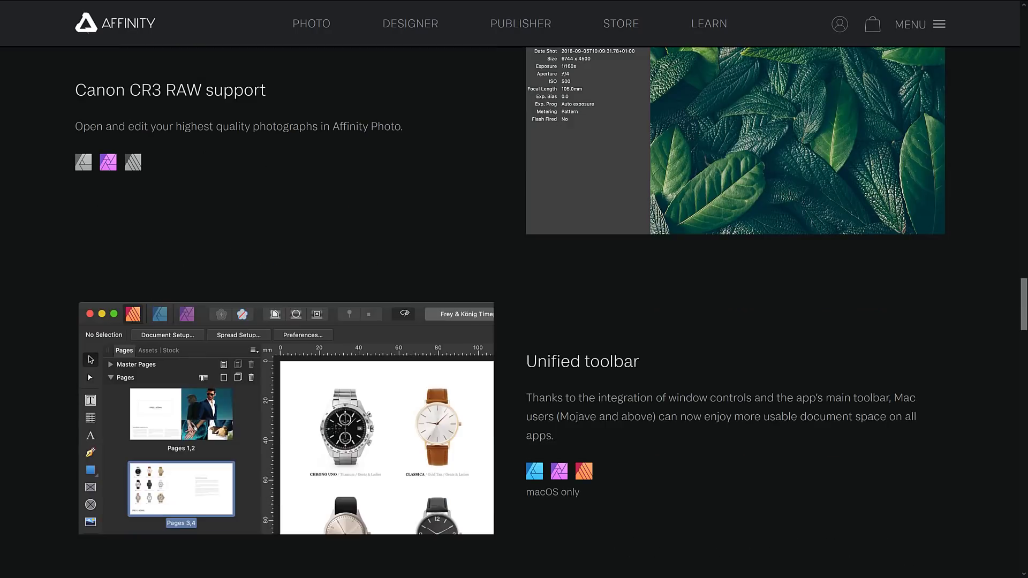
{"action": "scroll", "coordinate": [562, 233], "scroll_direction": "down", "scroll_amount": 4}
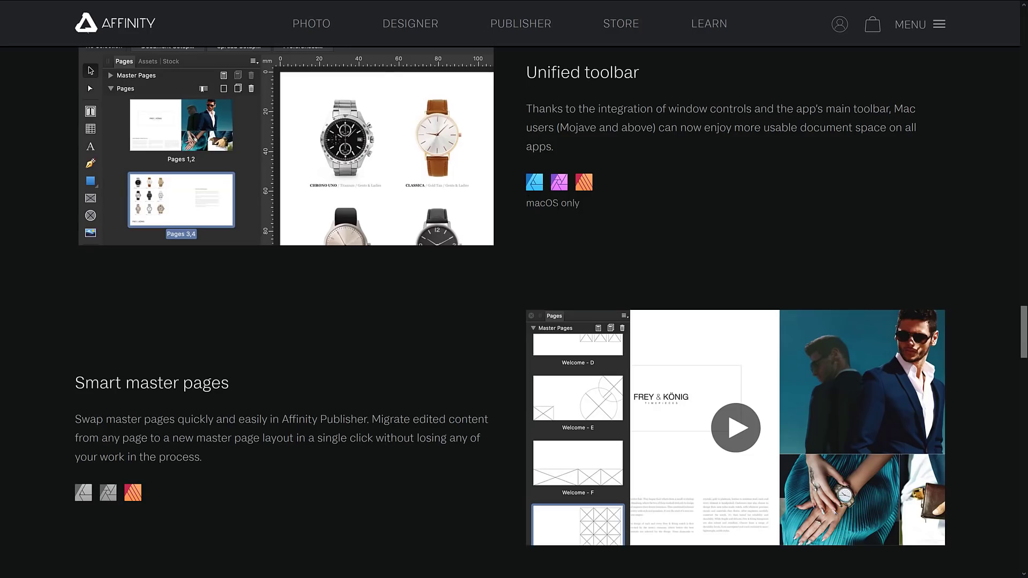
{"action": "scroll", "coordinate": [680, 236], "scroll_direction": "down", "scroll_amount": 3}
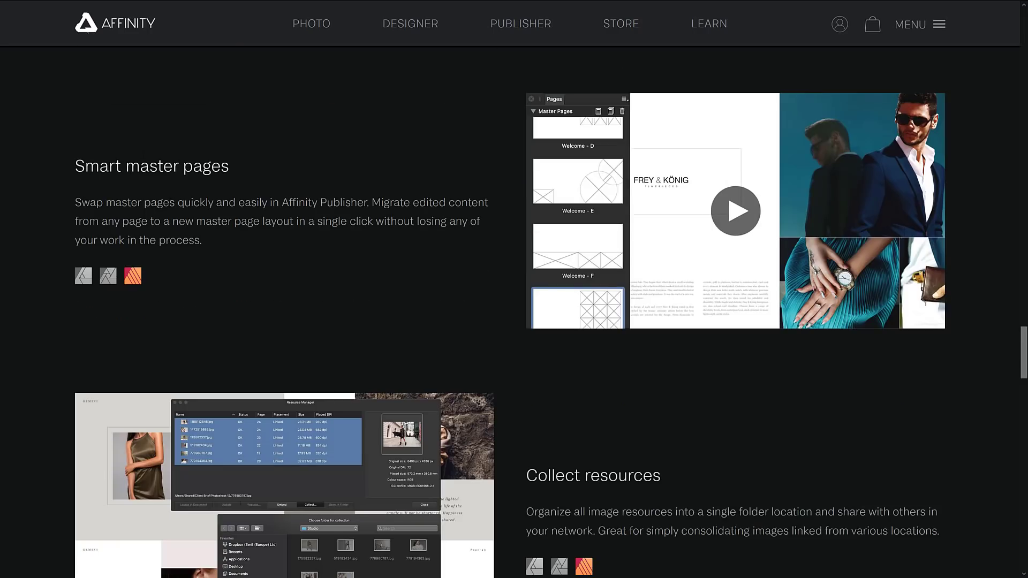
Review the Collect resources, New Stock panel and Customizable keyboard shortcuts for iPad sections.
{"action": "scroll", "coordinate": [485, 248], "scroll_direction": "down", "scroll_amount": 5}
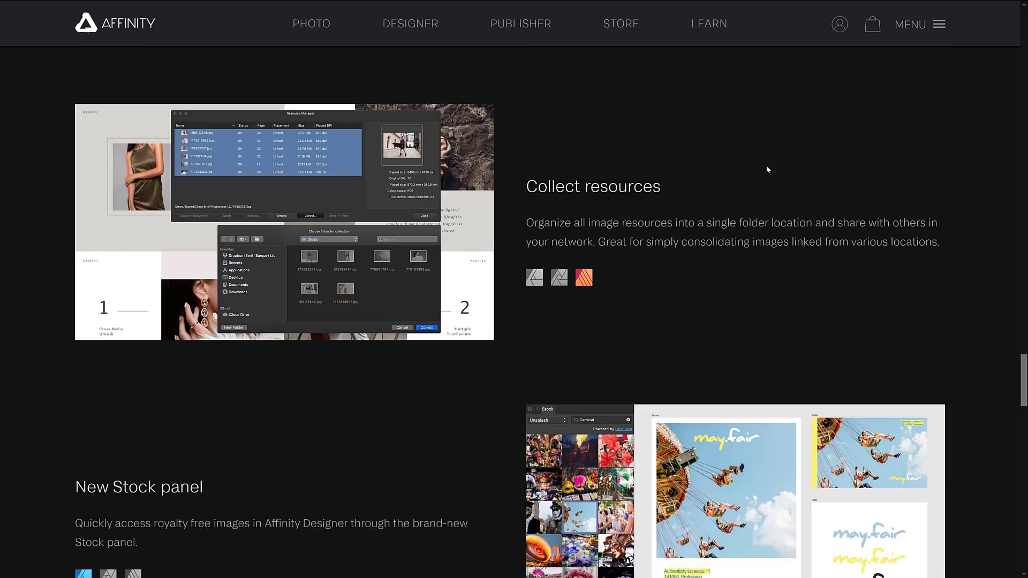
{"action": "scroll", "coordinate": [695, 172], "scroll_direction": "down", "scroll_amount": 3}
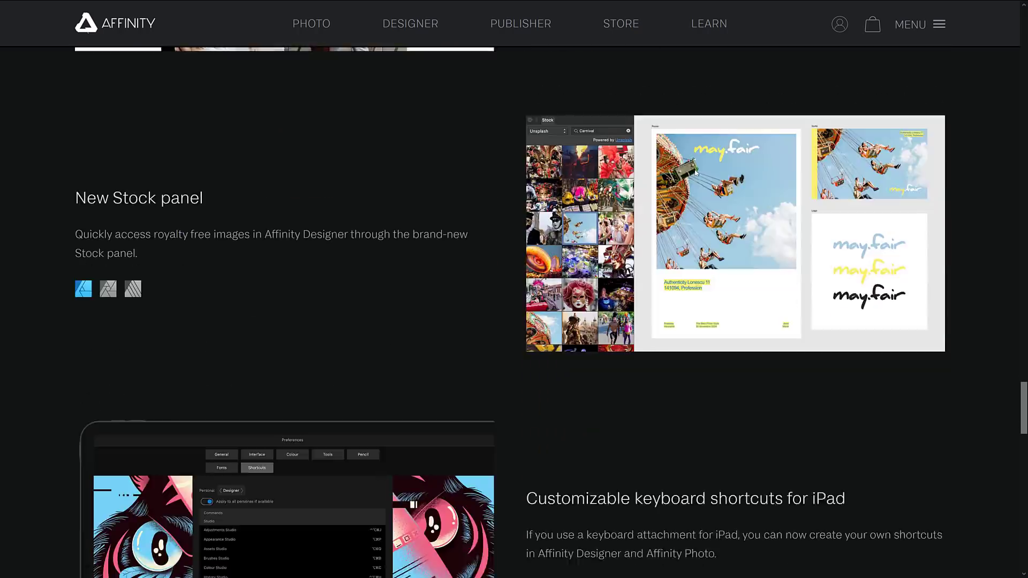
{"action": "scroll", "coordinate": [765, 210], "scroll_direction": "up", "scroll_amount": 2}
{"action": "scroll", "coordinate": [426, 309], "scroll_direction": "down", "scroll_amount": 6}
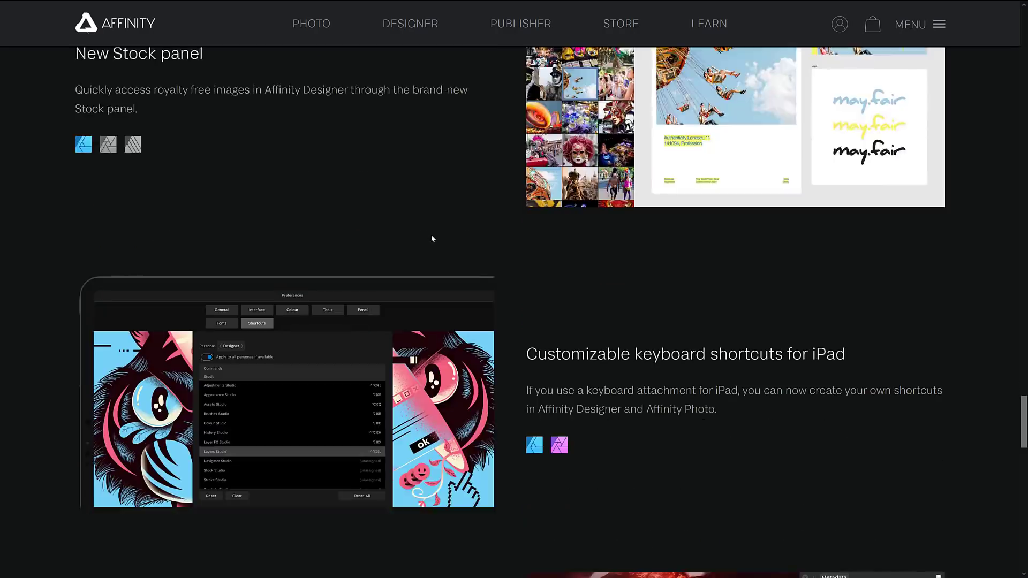
Review the Better metadata handling section on editable image metadata fields in Affinity Photo.
{"action": "scroll", "coordinate": [616, 222], "scroll_direction": "down", "scroll_amount": 1}
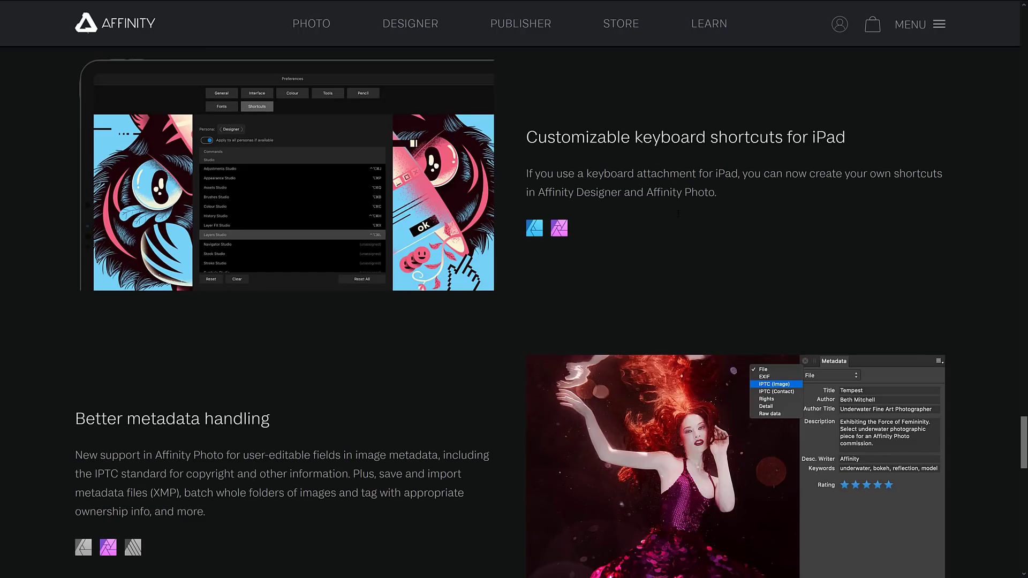
{"action": "scroll", "coordinate": [678, 217], "scroll_direction": "down", "scroll_amount": 5}
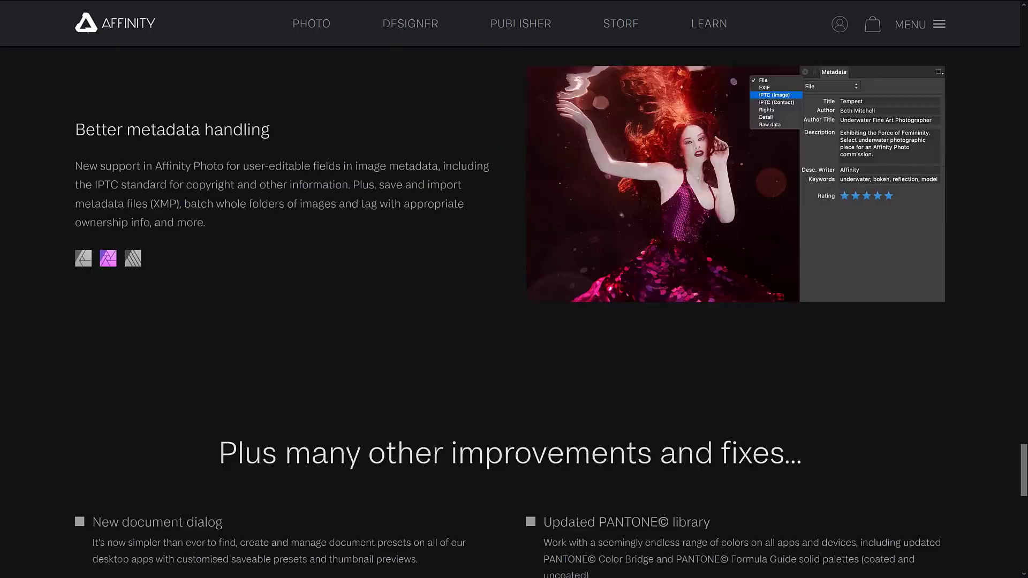
{"action": "scroll", "coordinate": [468, 244], "scroll_direction": "down", "scroll_amount": 5}
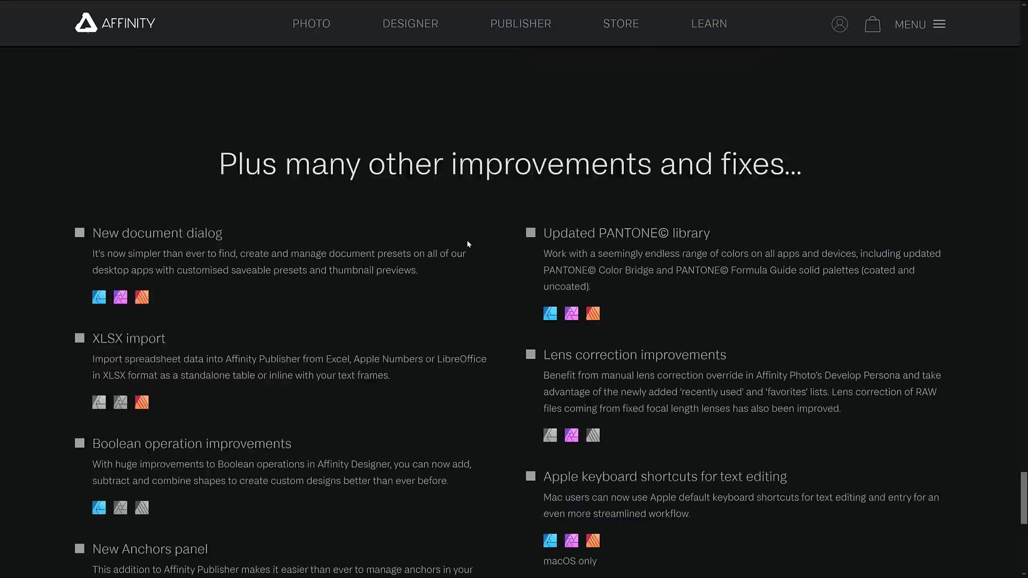
Read through the list of other improvements and fixes, highlighting PANTONE in the Updated PANTONE library heading.
{"action": "scroll", "coordinate": [465, 244], "scroll_direction": "up", "scroll_amount": 1}
{"action": "double_click", "coordinate": [628, 161]}
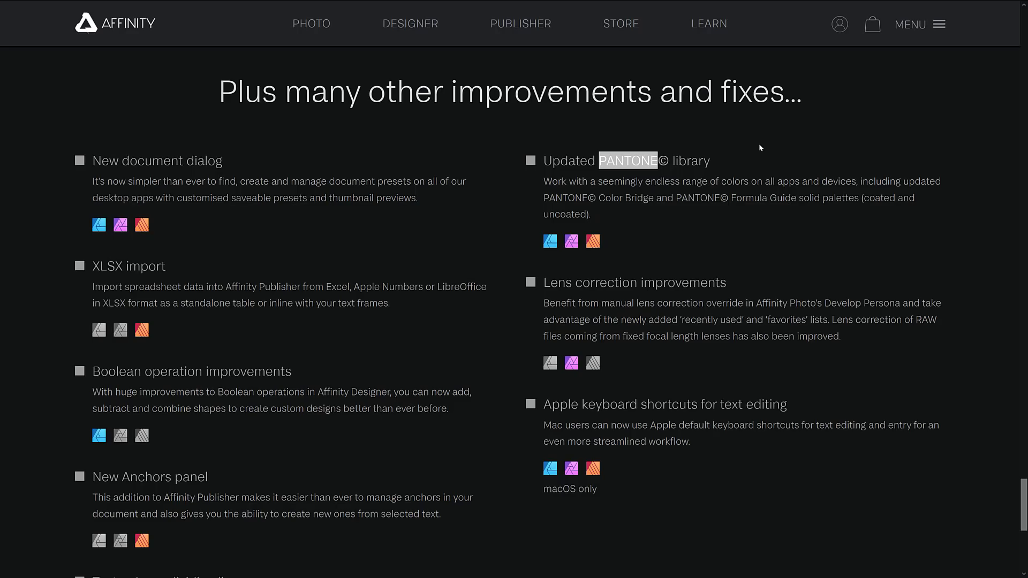
{"action": "scroll", "coordinate": [514, 311], "scroll_direction": "down", "scroll_amount": 1}
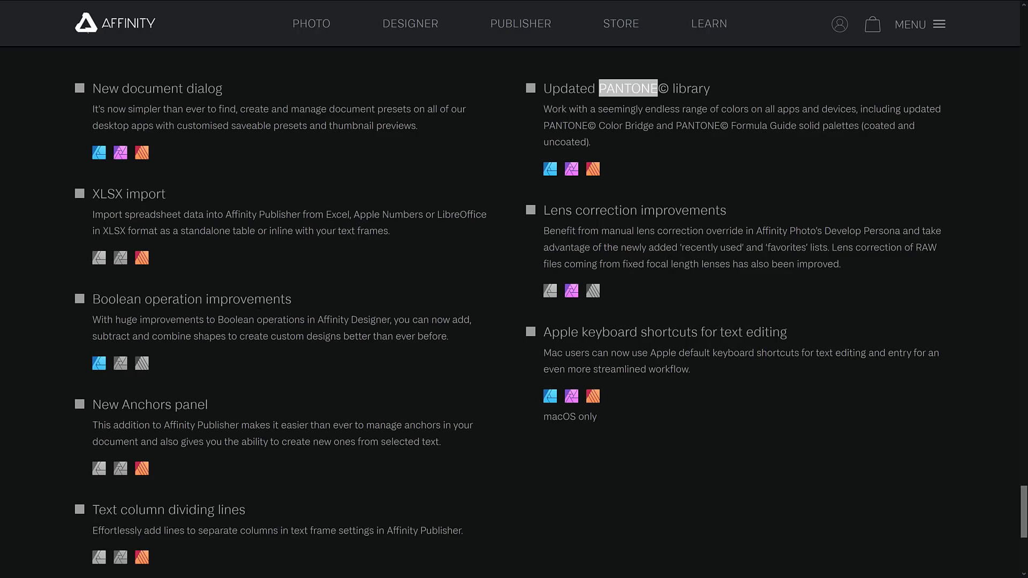
{"action": "scroll", "coordinate": [259, 306], "scroll_direction": "down", "scroll_amount": 1}
{"action": "scroll", "coordinate": [259, 306], "scroll_direction": "down", "scroll_amount": 1}
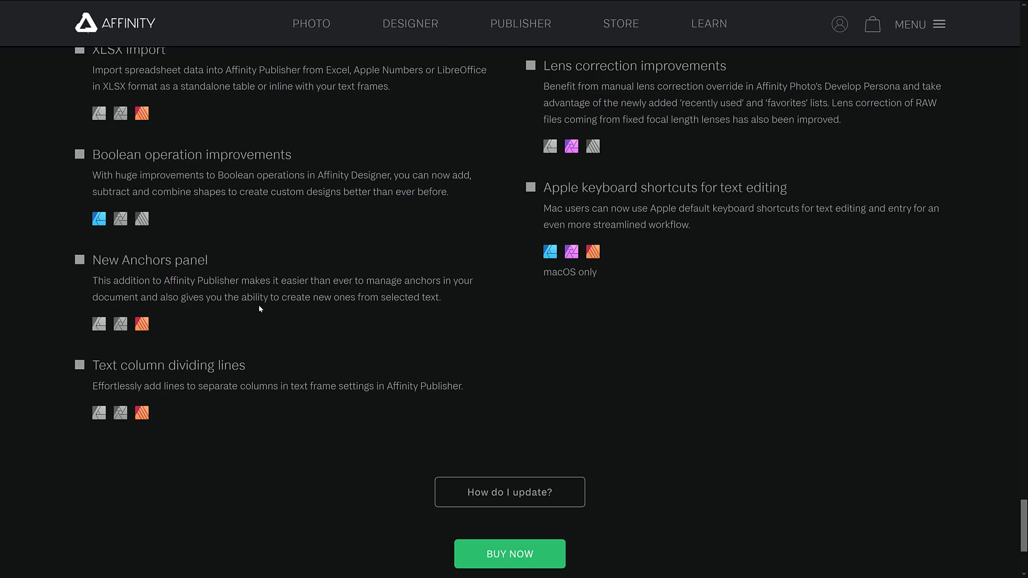
{"action": "scroll", "coordinate": [259, 304], "scroll_direction": "down", "scroll_amount": 2}
{"action": "scroll", "coordinate": [330, 236], "scroll_direction": "up", "scroll_amount": 4}
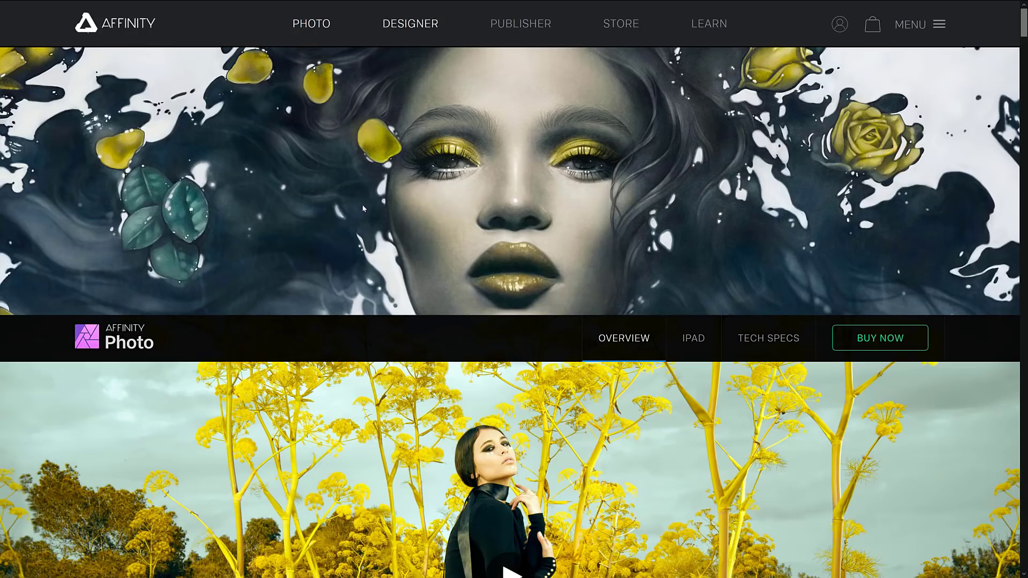
Look through the Affinity Photo overview page and the Affinity Designer overview page.
{"action": "scroll", "coordinate": [529, 239], "scroll_direction": "down", "scroll_amount": 15}
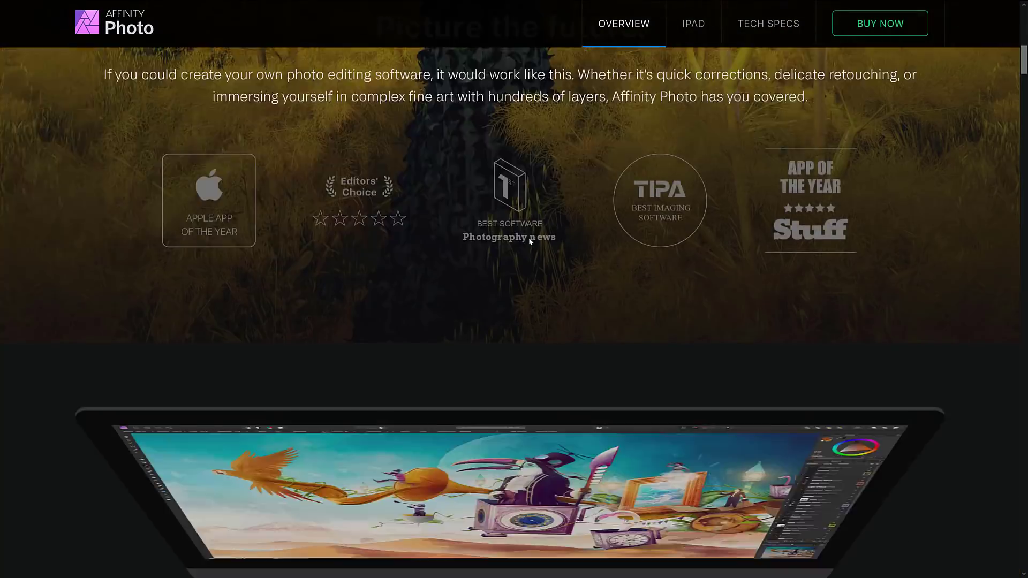
{"action": "scroll", "coordinate": [529, 239], "scroll_direction": "down", "scroll_amount": 10}
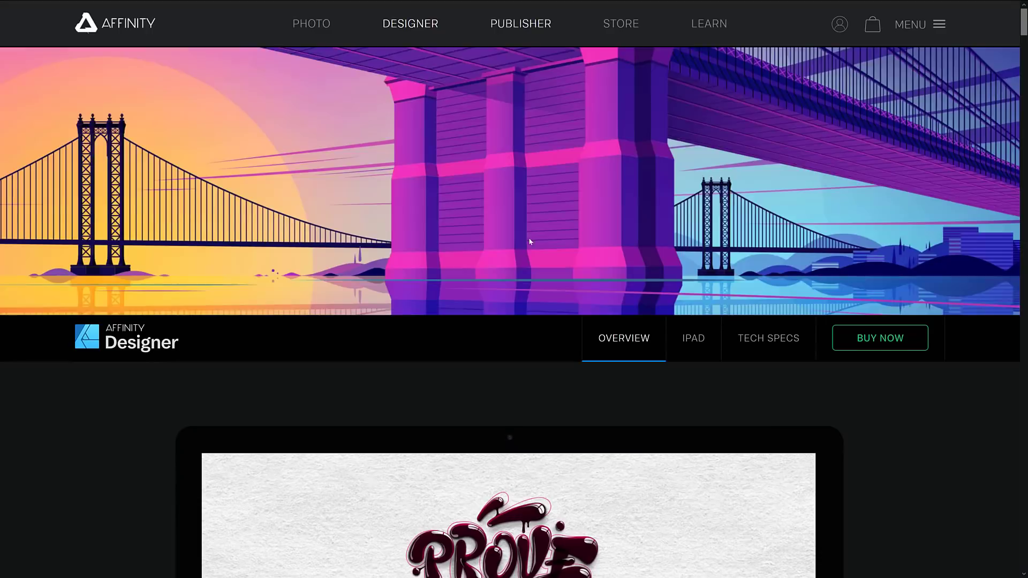
{"action": "scroll", "coordinate": [529, 238], "scroll_direction": "down", "scroll_amount": 17}
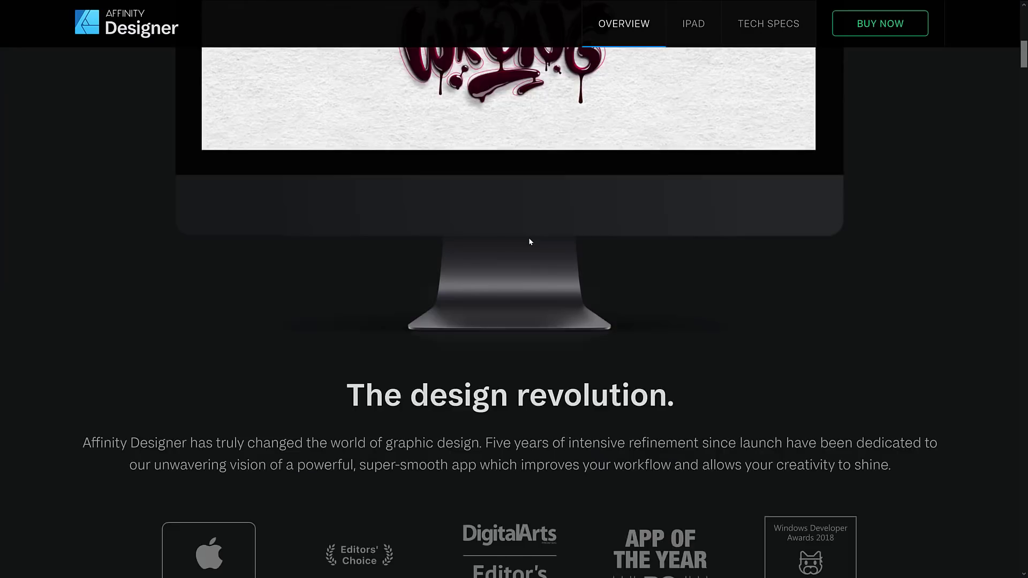
{"action": "scroll", "coordinate": [529, 241], "scroll_direction": "down", "scroll_amount": 11}
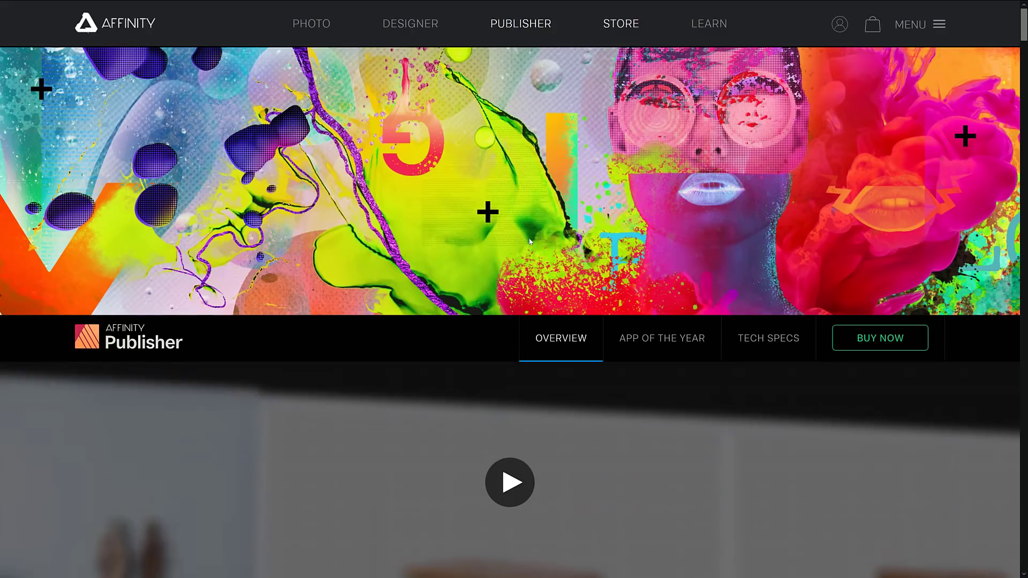
Look through the Affinity Publisher overview down to its Spectacular layouts section and open the product's purchase page.
{"action": "scroll", "coordinate": [529, 242], "scroll_direction": "down", "scroll_amount": 15}
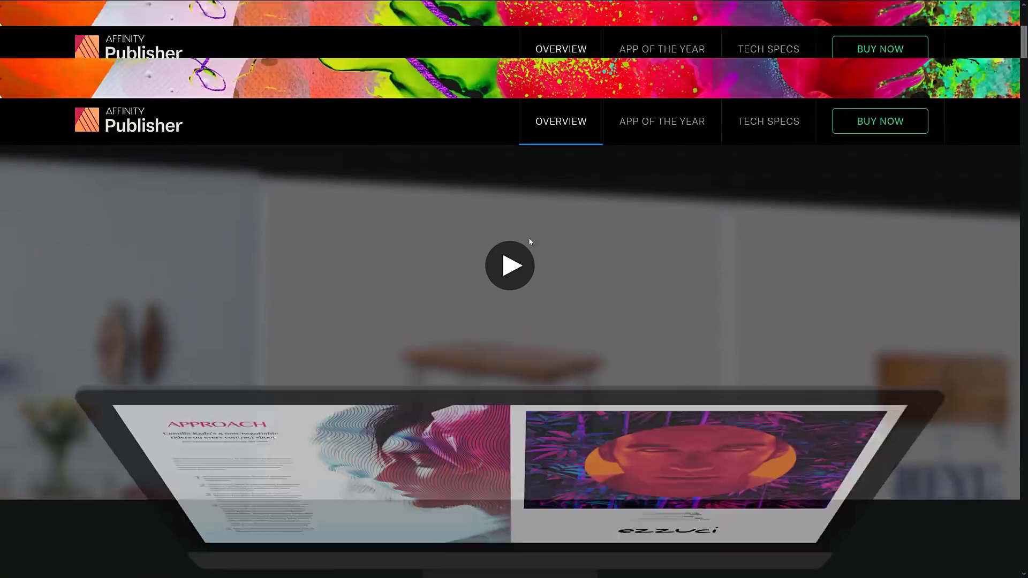
{"action": "scroll", "coordinate": [529, 238], "scroll_direction": "down", "scroll_amount": 7}
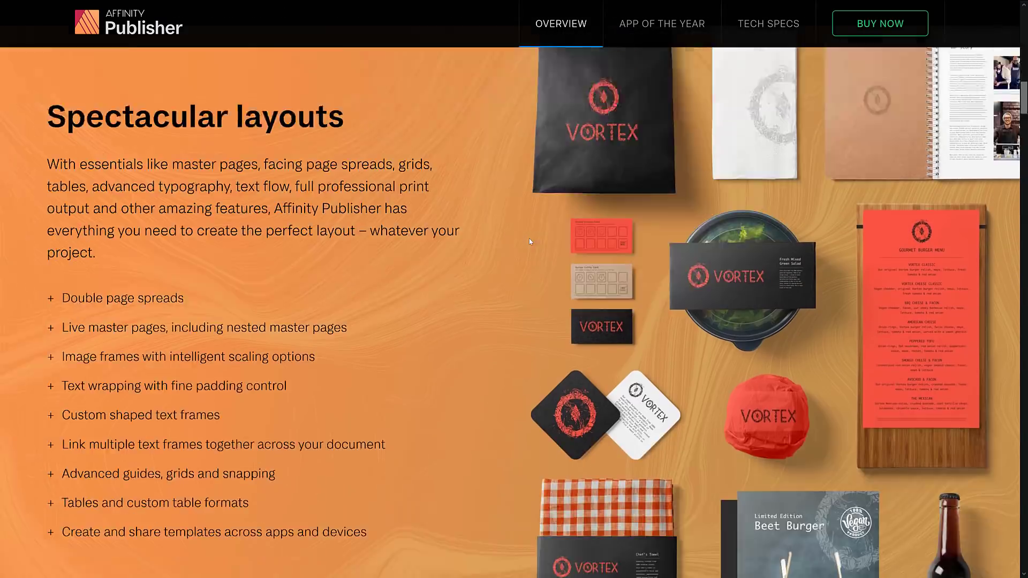
{"action": "scroll", "coordinate": [530, 239], "scroll_direction": "up", "scroll_amount": 17}
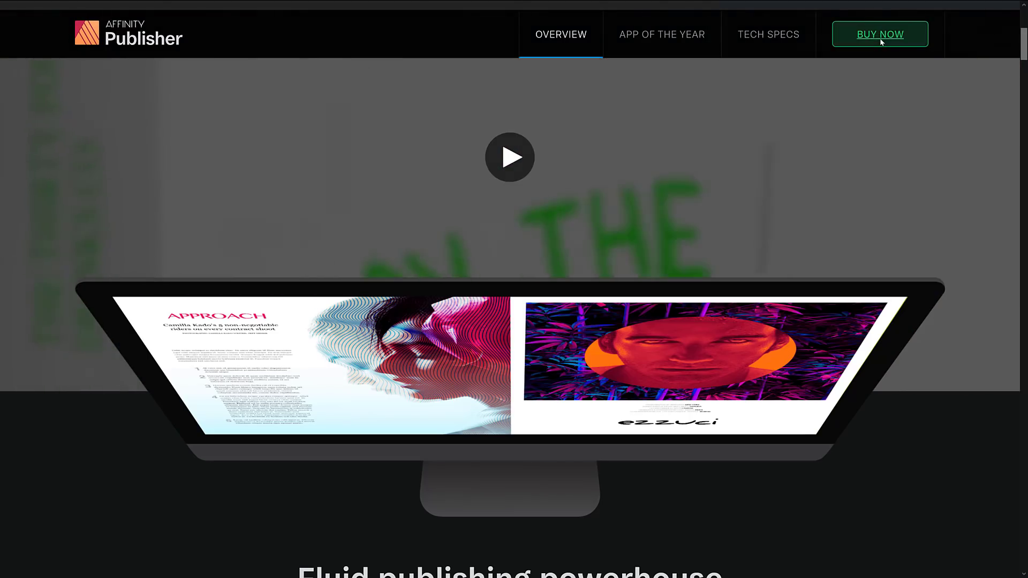
{"action": "left_click", "coordinate": [881, 34]}
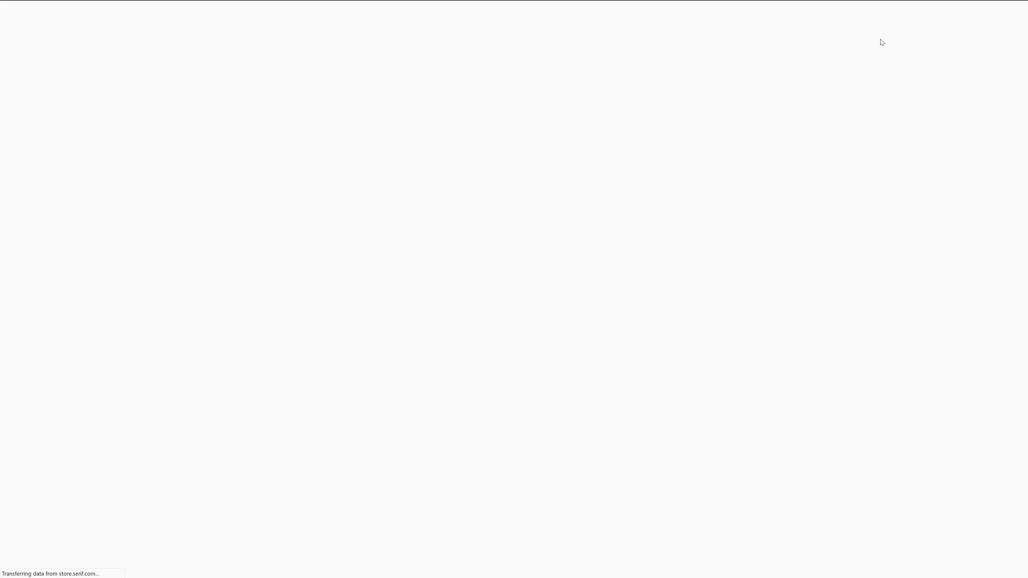